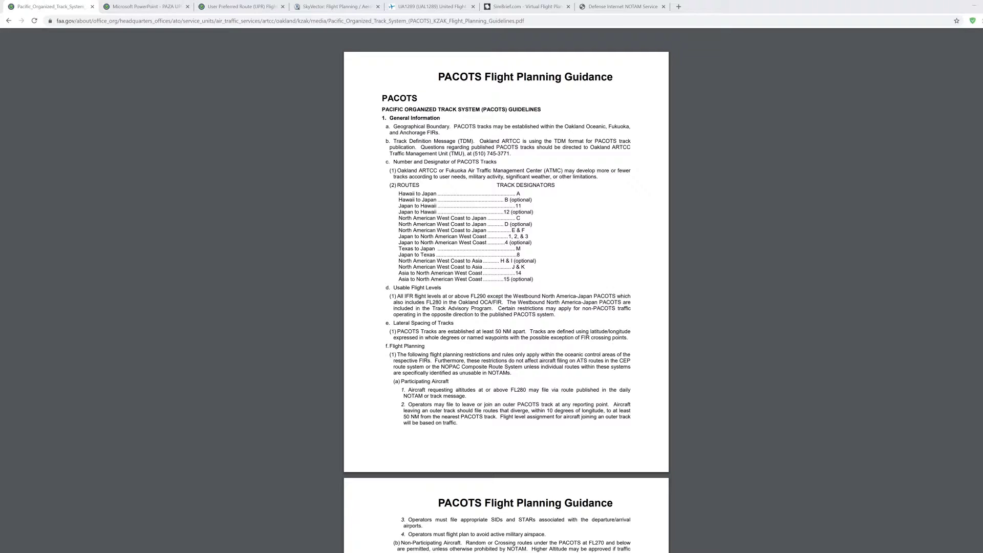
Read the PACOTS general information: geographical boundary, Track Definition Message and track designators, including the optional Japan to North American West Coast track.
{"action": "key", "text": "ctrl+Tab"}
{"action": "key", "text": "ctrl+shift+Tab"}
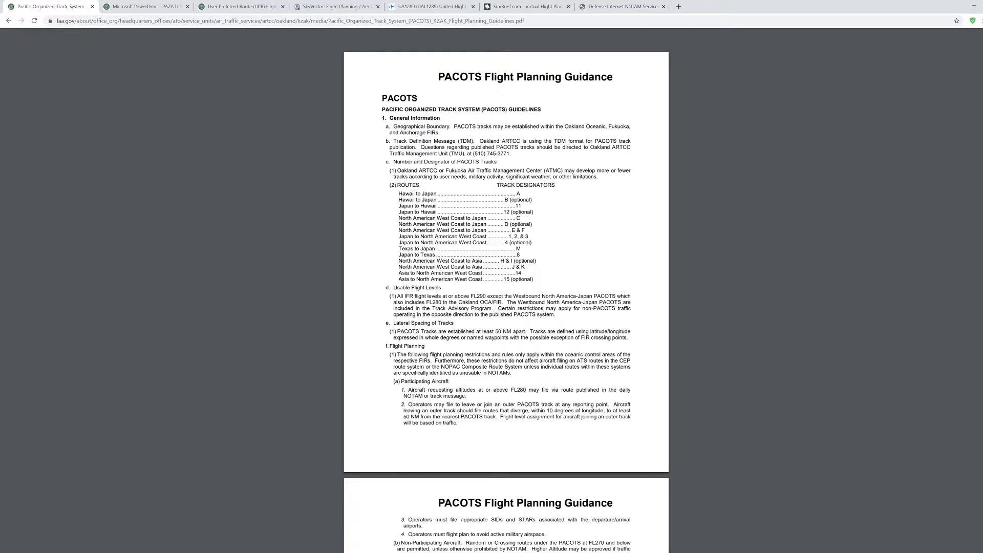
{"action": "scroll", "coordinate": [506, 290], "scroll_direction": "up", "scroll_amount": 4}
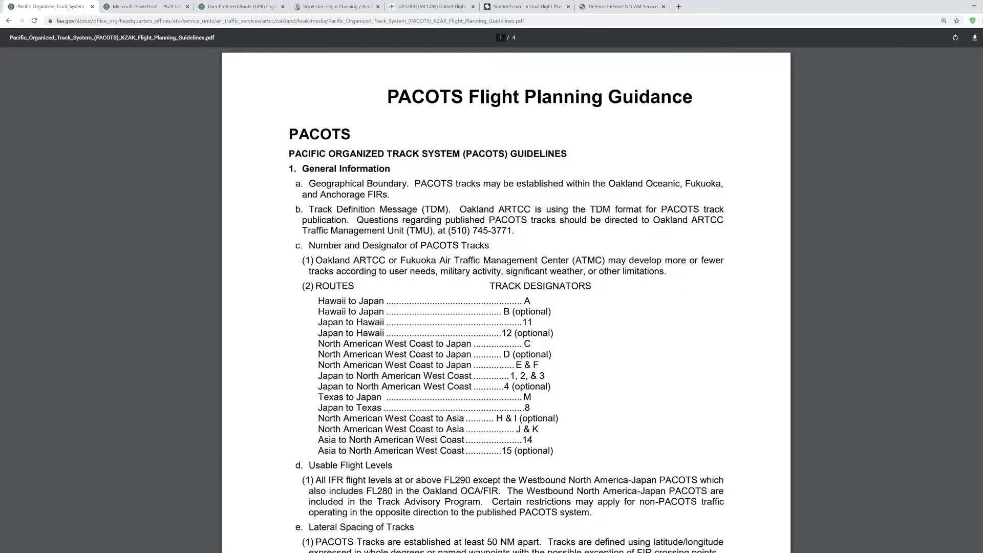
{"action": "left_click_drag", "start_coordinate": [593, 183], "coordinate": [700, 183]}
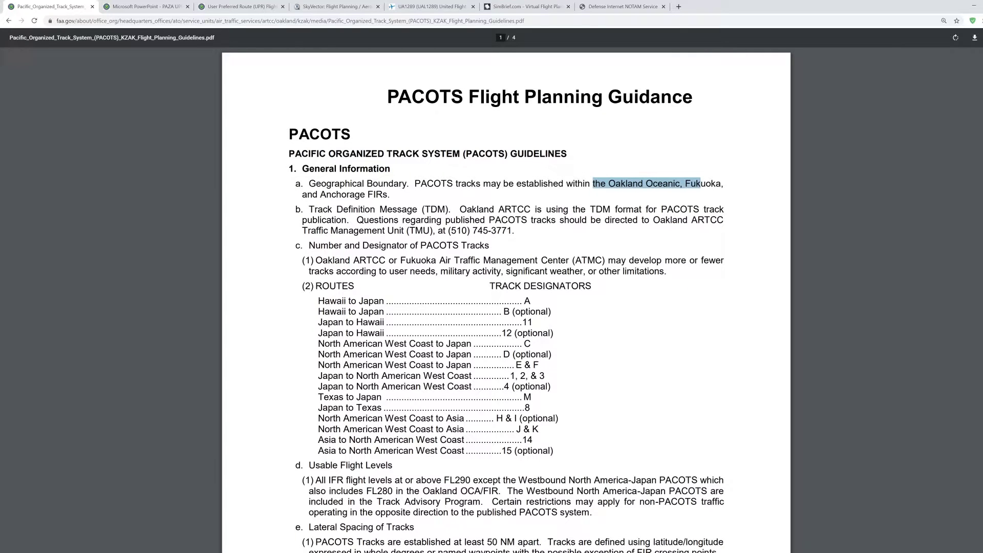
{"action": "left_click_drag", "start_coordinate": [320, 194], "coordinate": [512, 231]}
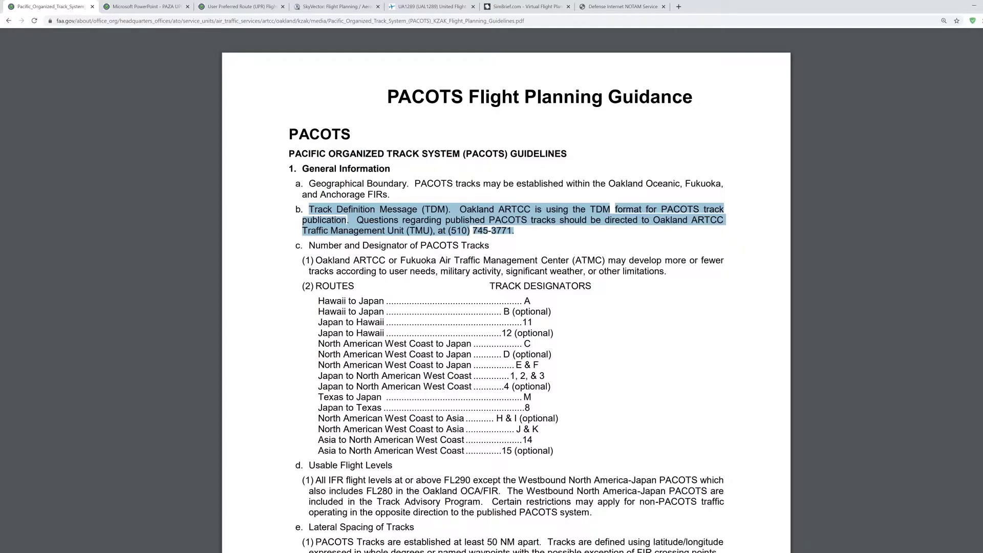
{"action": "left_click_drag", "start_coordinate": [308, 246], "coordinate": [569, 260]}
{"action": "left_click", "coordinate": [569, 260]}
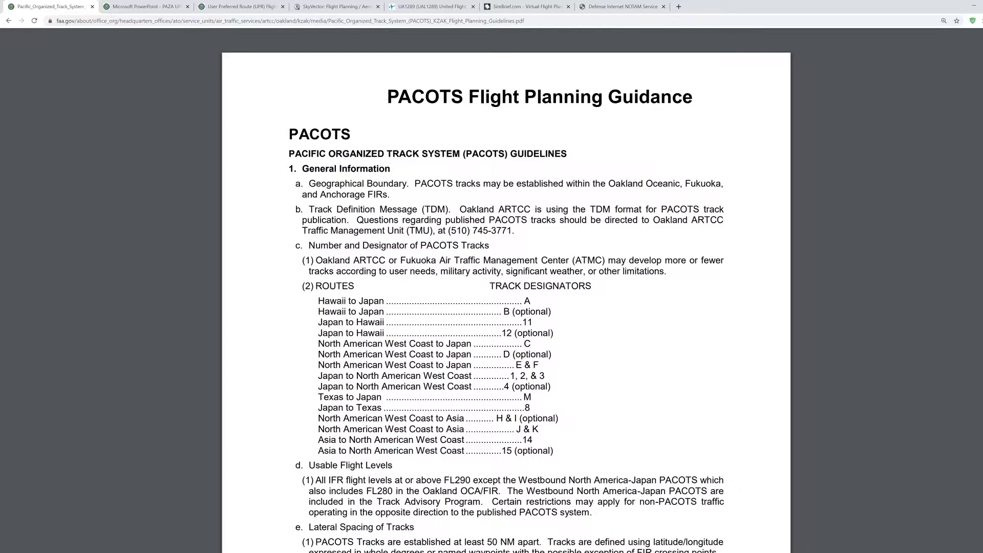
{"action": "scroll", "coordinate": [506, 286], "scroll_direction": "down", "scroll_amount": 1}
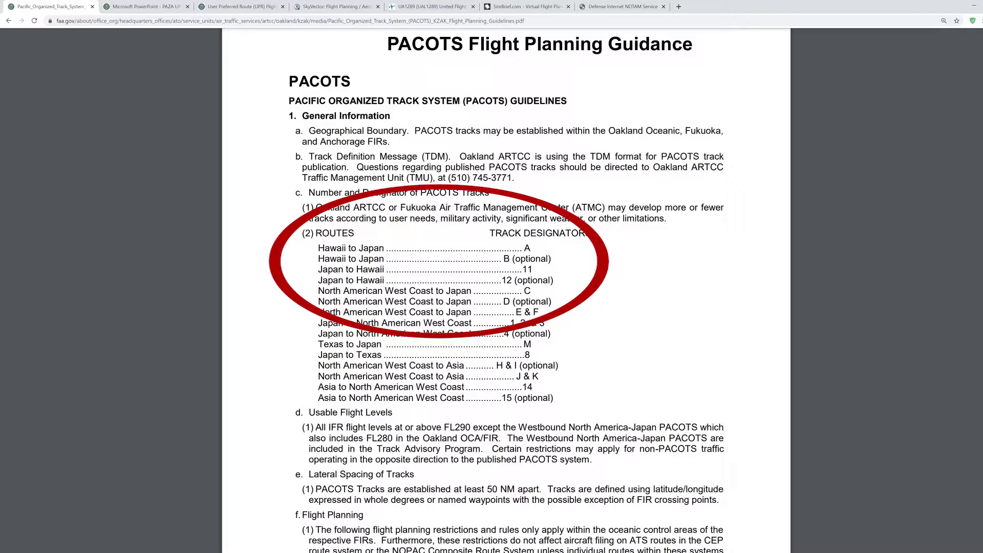
{"action": "left_click_drag", "start_coordinate": [512, 333], "coordinate": [551, 334]}
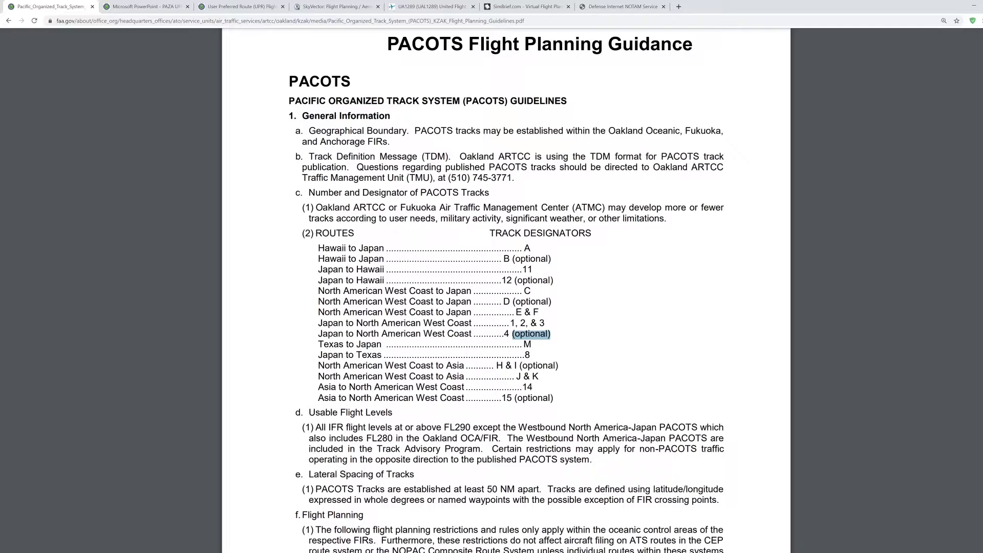
Skim the PACOTS sections on usable flight levels, lateral spacing, flight planning, ATC procedures and Japan-Hawaii tracks.
{"action": "scroll", "coordinate": [507, 286], "scroll_direction": "down", "scroll_amount": 2}
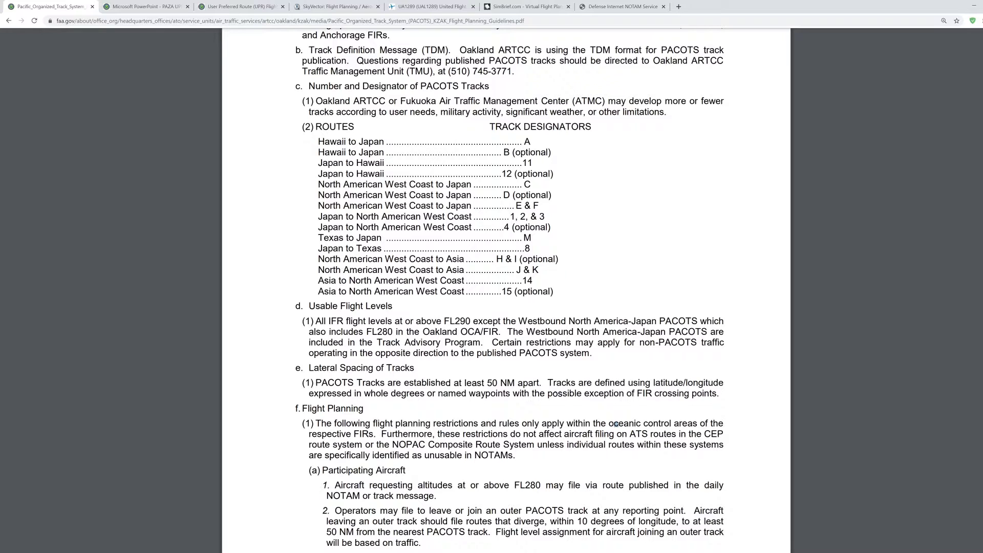
{"action": "scroll", "coordinate": [617, 423], "scroll_direction": "down", "scroll_amount": 2}
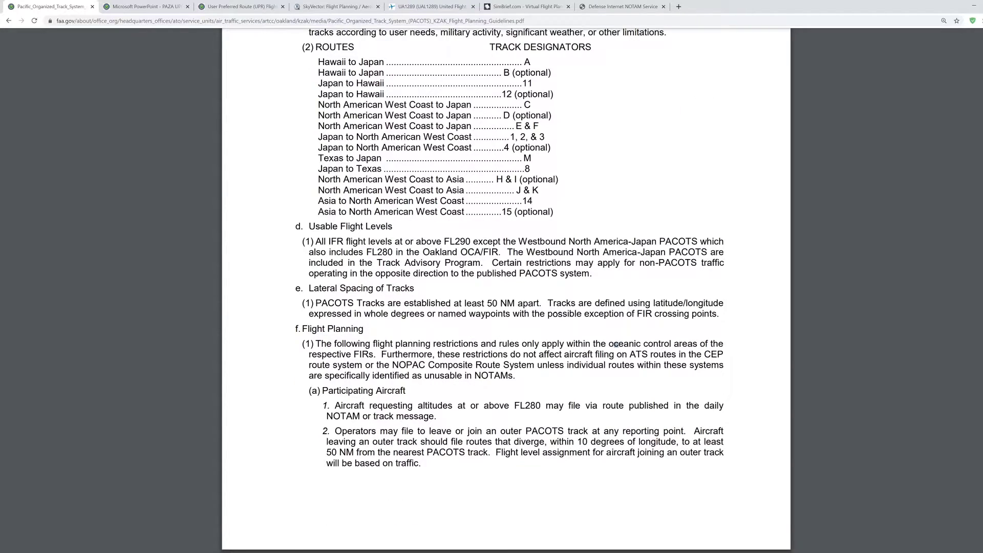
{"action": "scroll", "coordinate": [616, 344], "scroll_direction": "down", "scroll_amount": 8}
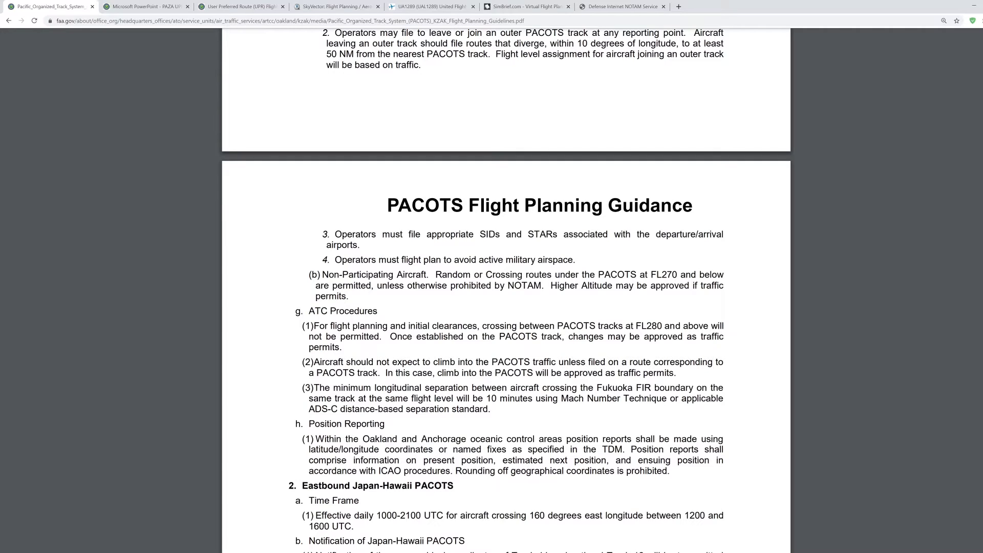
{"action": "scroll", "coordinate": [506, 299], "scroll_direction": "down", "scroll_amount": 5}
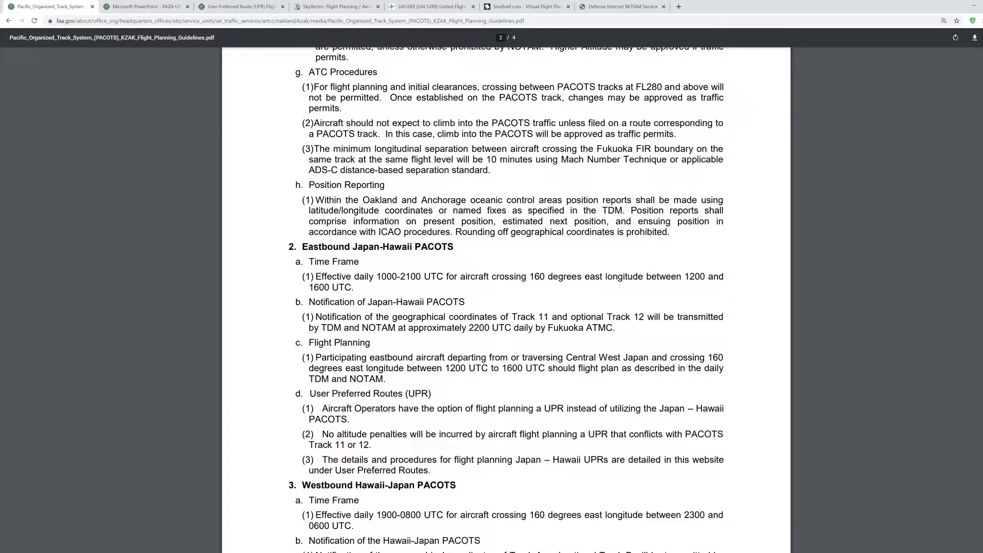
{"action": "scroll", "coordinate": [506, 300], "scroll_direction": "up", "scroll_amount": 20}
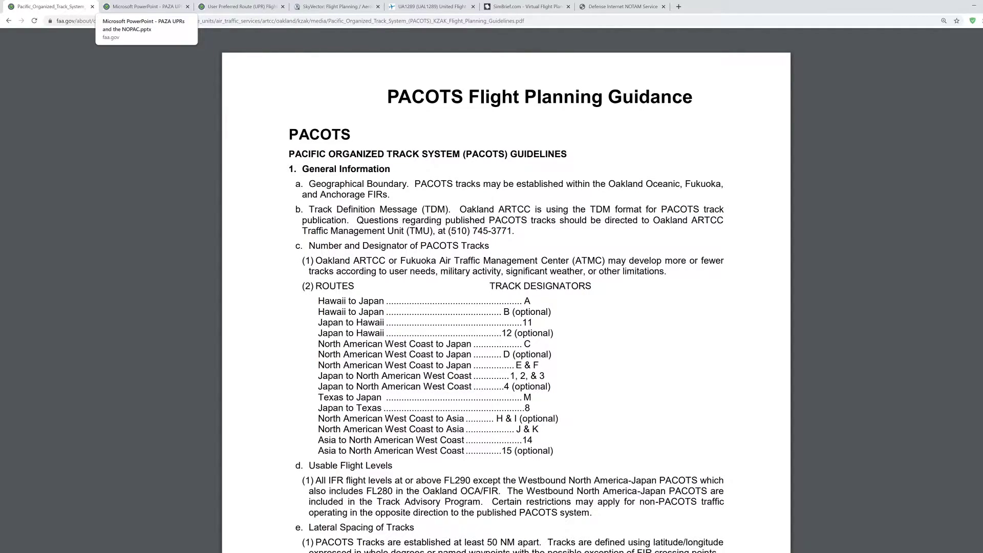
Review the presentation on User Preferred Routings and the NOPAC route structure through the slides on westbound entry into Anchorage airspace.
{"action": "left_click", "coordinate": [146, 7]}
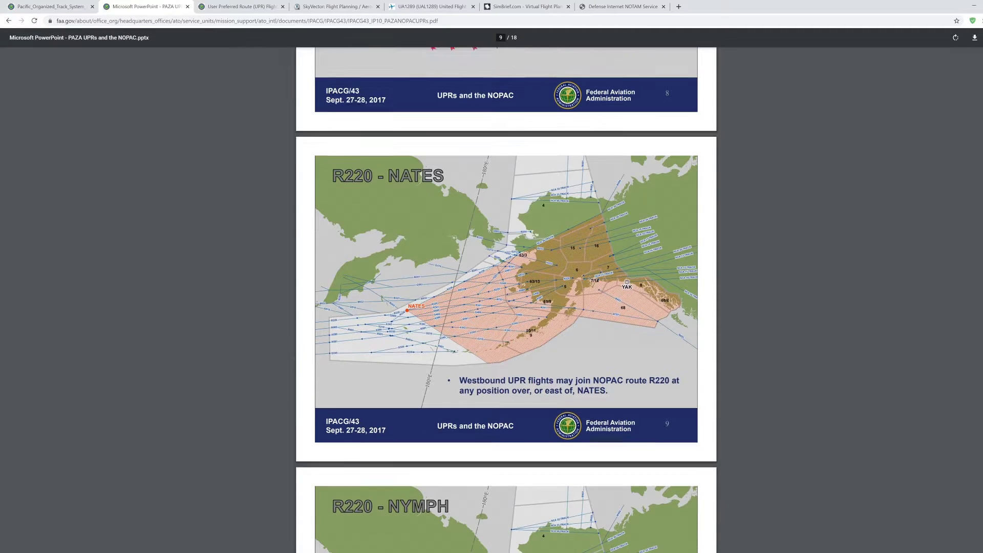
{"action": "scroll", "coordinate": [505, 299], "scroll_direction": "up", "scroll_amount": 20}
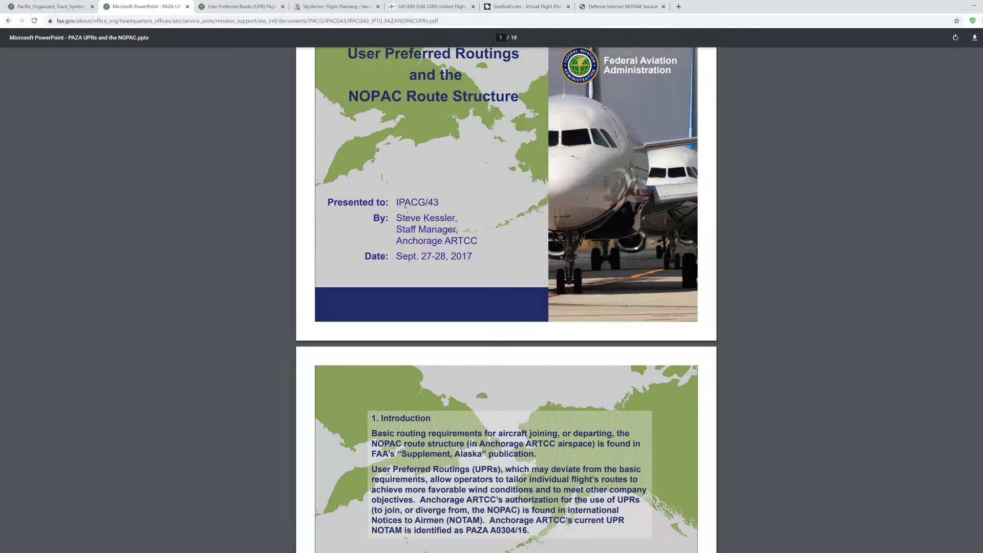
{"action": "scroll", "coordinate": [506, 300], "scroll_direction": "up", "scroll_amount": 1}
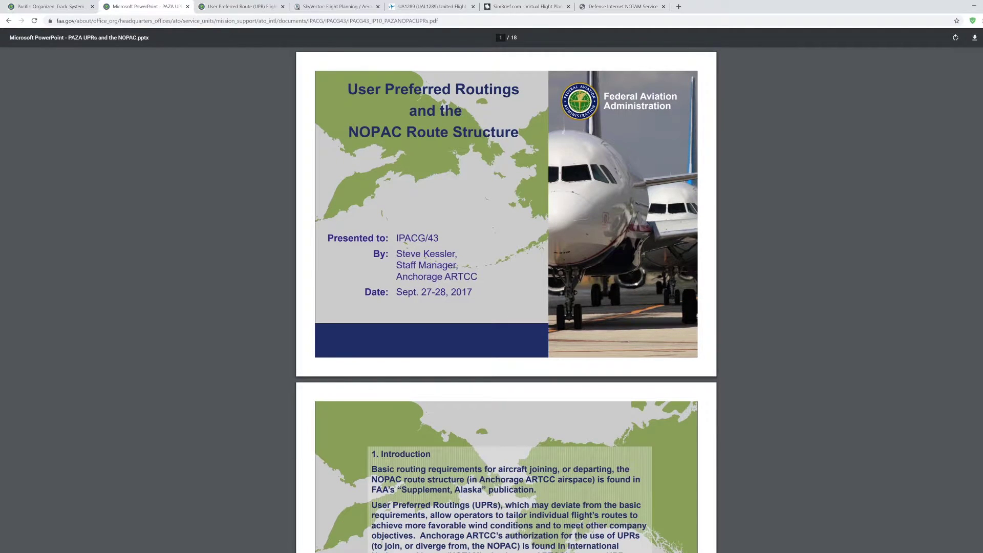
{"action": "scroll", "coordinate": [506, 299], "scroll_direction": "down", "scroll_amount": 3}
{"action": "scroll", "coordinate": [505, 300], "scroll_direction": "up", "scroll_amount": 5}
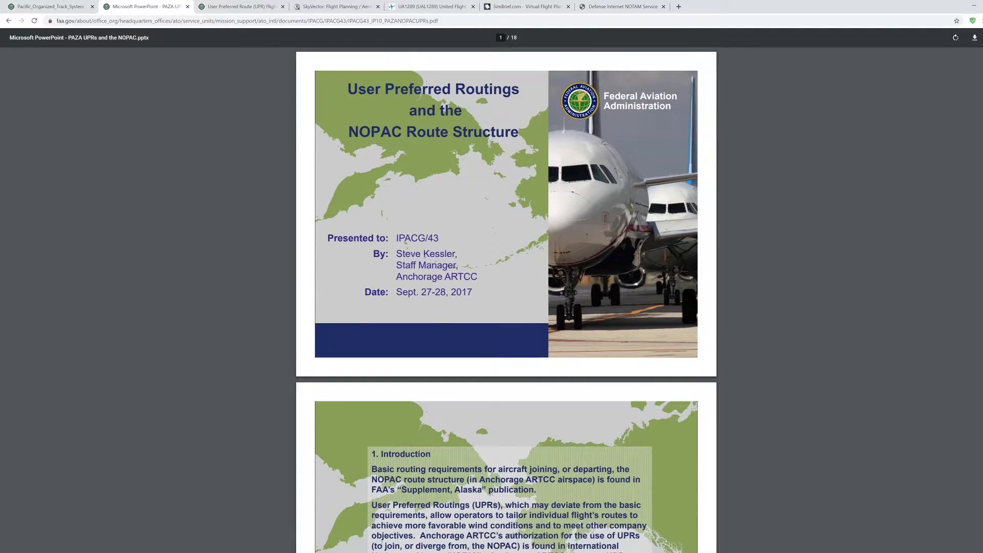
{"action": "scroll", "coordinate": [506, 300], "scroll_direction": "down", "scroll_amount": 13}
{"action": "scroll", "coordinate": [506, 299], "scroll_direction": "down", "scroll_amount": 7}
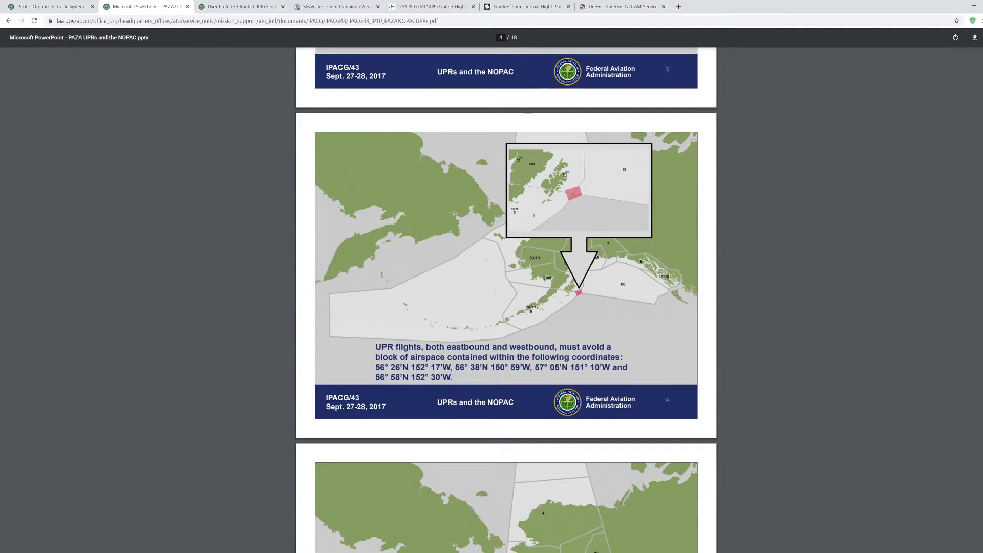
{"action": "scroll", "coordinate": [506, 299], "scroll_direction": "down", "scroll_amount": 4}
{"action": "scroll", "coordinate": [505, 300], "scroll_direction": "down", "scroll_amount": 10}
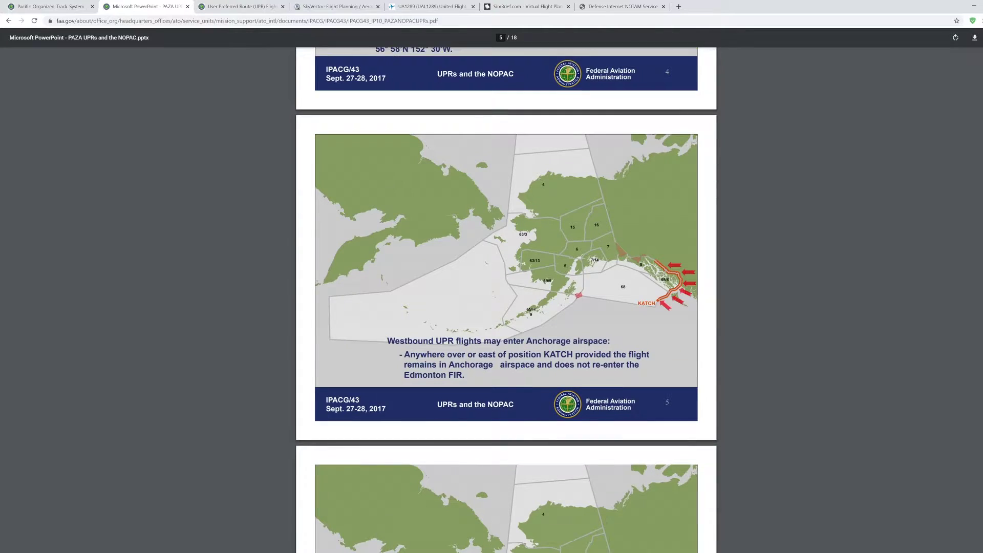
{"action": "scroll", "coordinate": [505, 300], "scroll_direction": "down", "scroll_amount": 10}
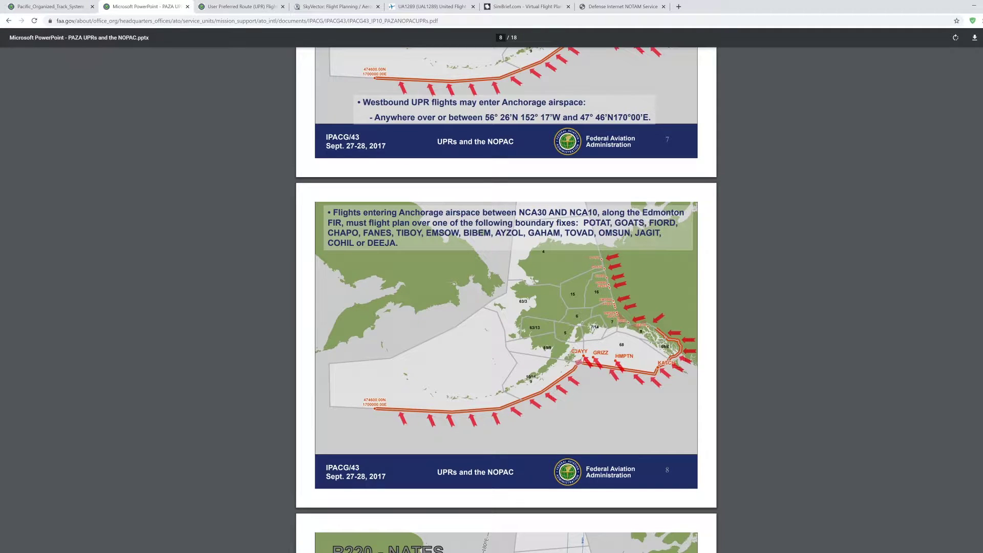
Examine the enlarged slide on boundary fixes between NCA30 and NCA10, and close the UPR documents.
{"action": "key", "text": "ctrl+plus"}
{"action": "key", "text": "ctrl+plus"}
{"action": "key", "text": "ctrl+plus"}
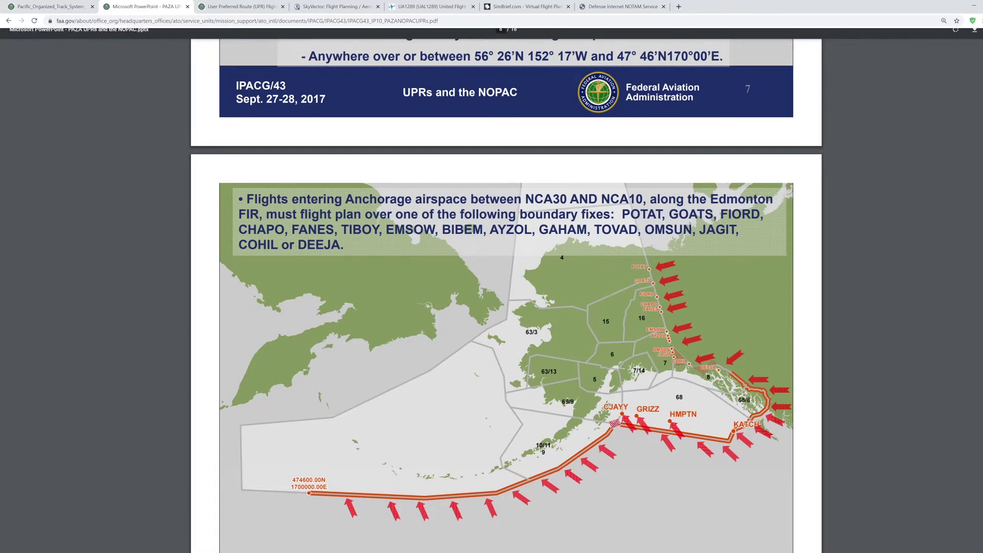
{"action": "scroll", "coordinate": [506, 290], "scroll_direction": "down", "scroll_amount": 10}
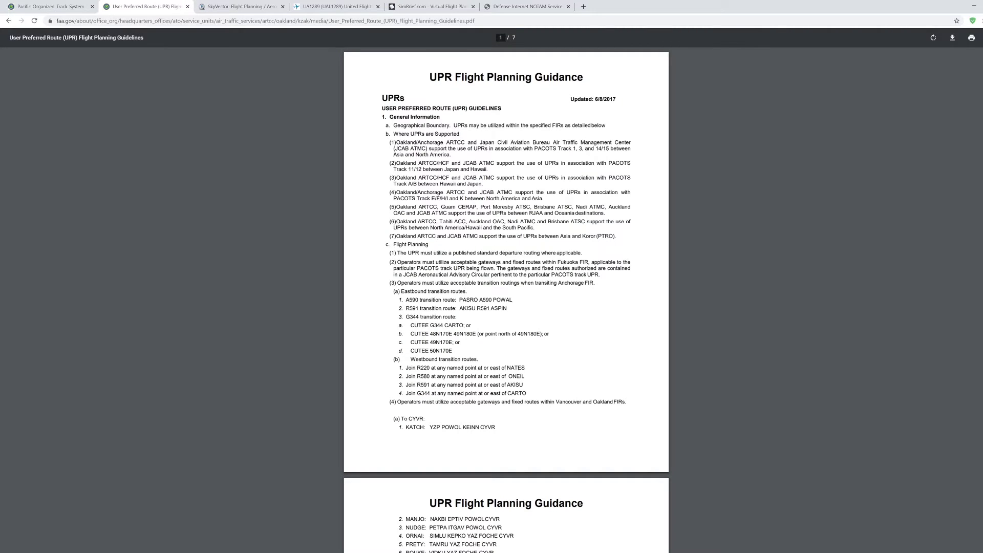
{"action": "key", "text": "ctrl+w"}
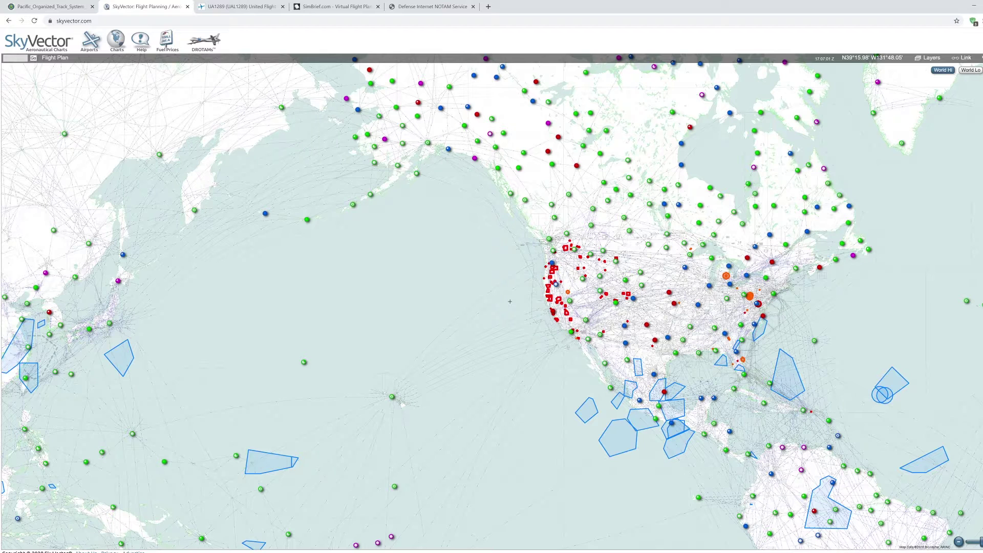
Look at the parked ANA aircraft in Prepar3D, and return to the SkyVector chart in the browser.
{"action": "key", "text": "alt+Tab"}
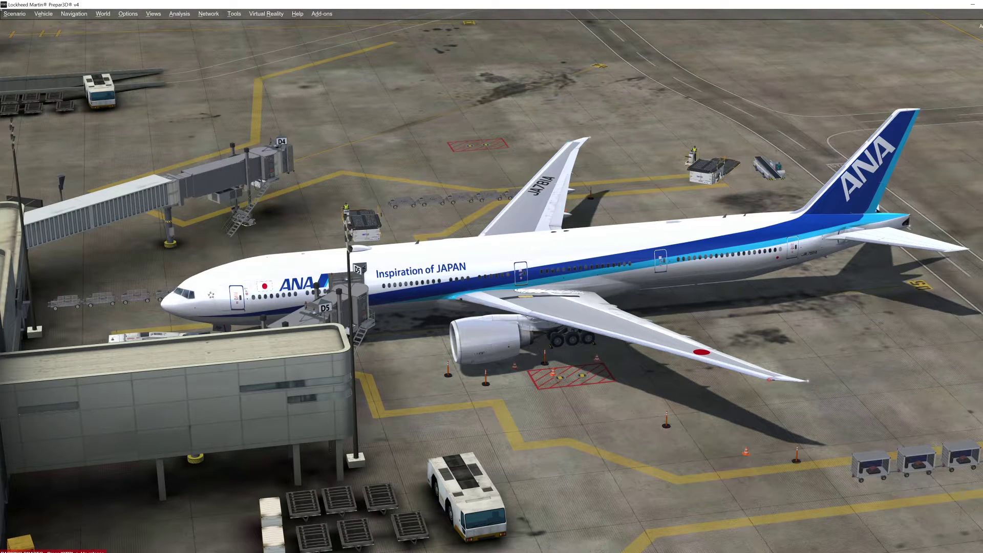
{"action": "right_click", "coordinate": [643, 260]}
{"action": "key", "text": "alt+Tab"}
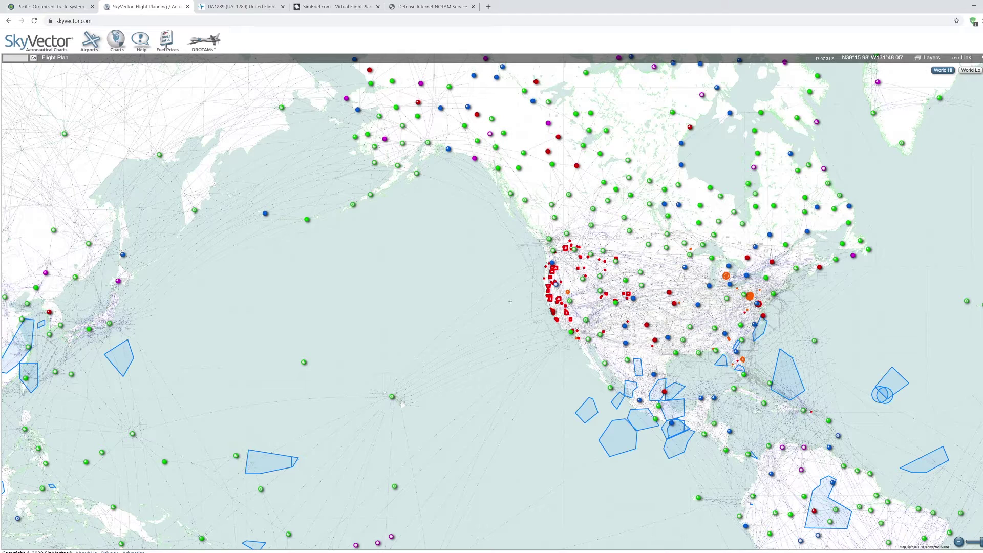
Create a SkyVector flight plan with departure KIAH and destination RJAA.
{"action": "left_click", "coordinate": [55, 57]}
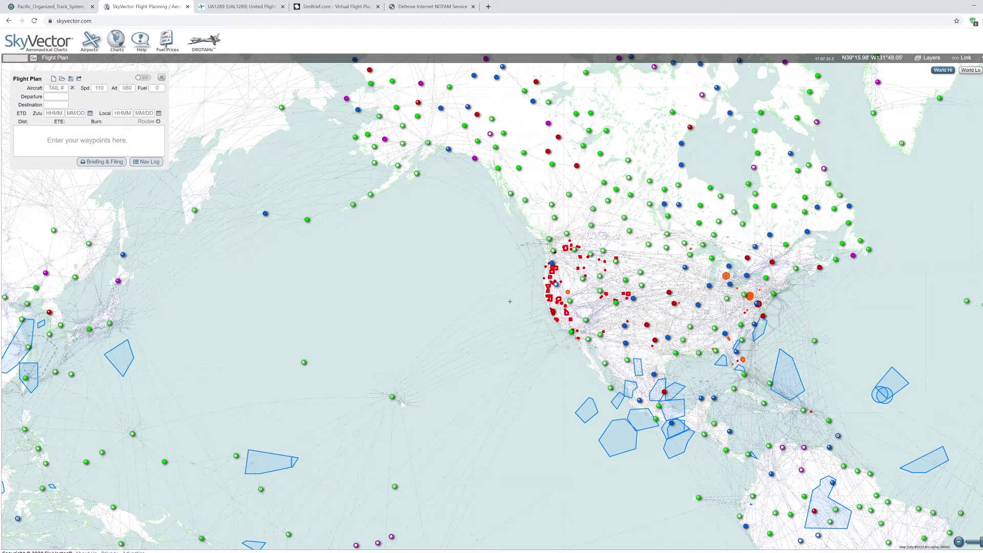
{"action": "left_click", "coordinate": [55, 97]}
{"action": "type", "text": "KIAH"}
{"action": "key", "text": "Tab"}
{"action": "type", "text": "RJAA"}
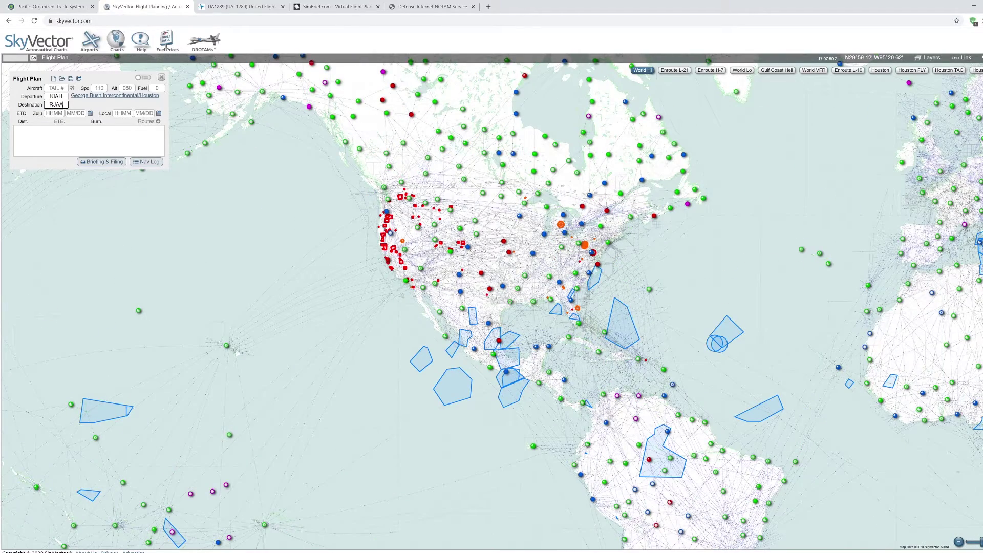
{"action": "key", "text": "Return"}
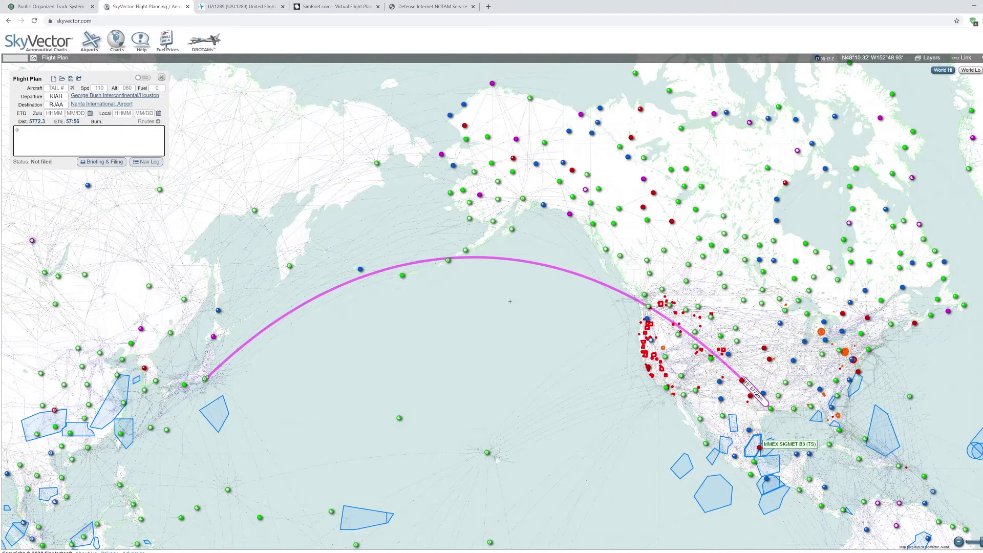
{"action": "mouse_move", "coordinate": [648, 319]}
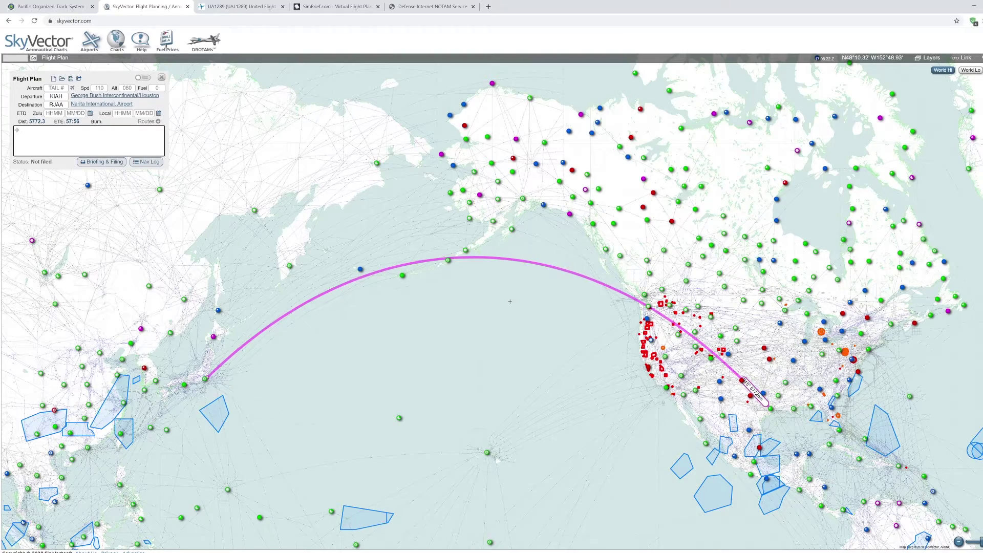
{"action": "scroll", "coordinate": [510, 302], "scroll_direction": "up", "scroll_amount": 1}
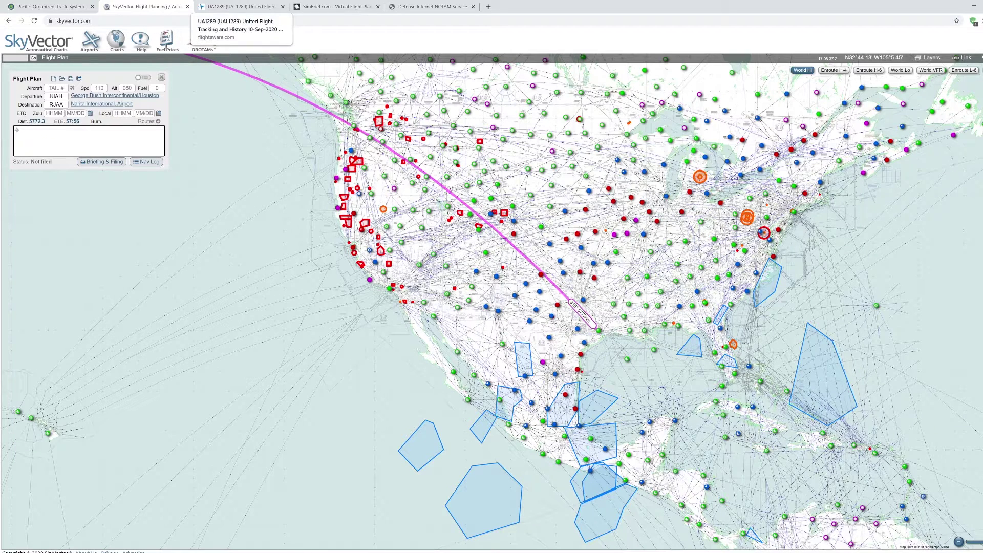
Copy United 1289's route "STYCK7 DOLEY FUZ SPS J168 LAA FQF J52 OCS PDT" from FlightAware into the SkyVector flight plan's waypoints.
{"action": "left_click", "coordinate": [237, 7]}
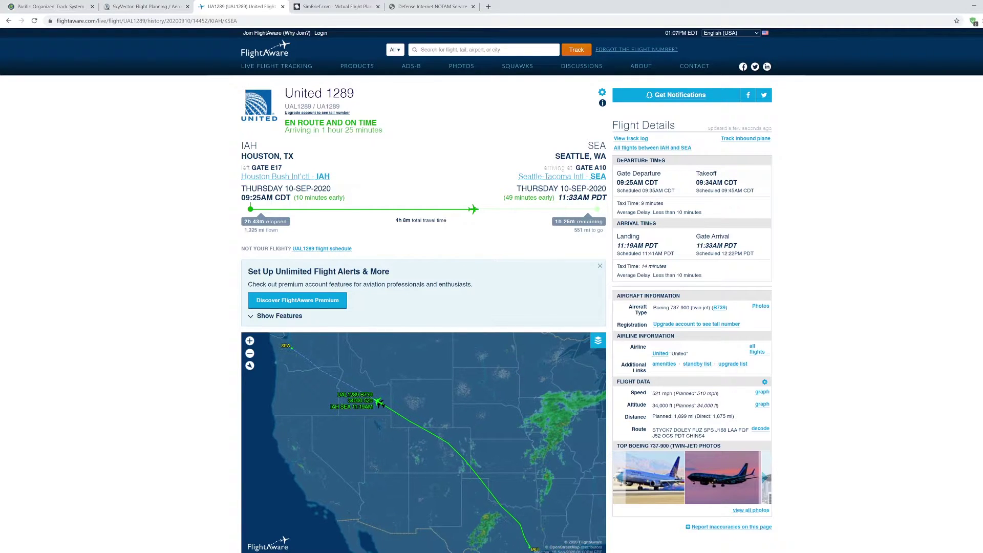
{"action": "scroll", "coordinate": [424, 307], "scroll_direction": "down", "scroll_amount": 1}
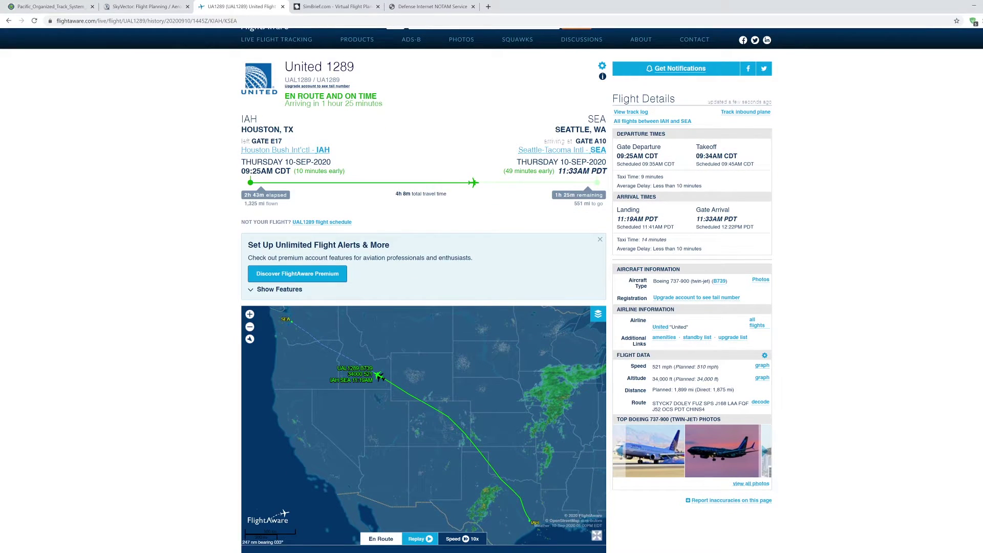
{"action": "left_click_drag", "start_coordinate": [653, 403], "coordinate": [617, 355]}
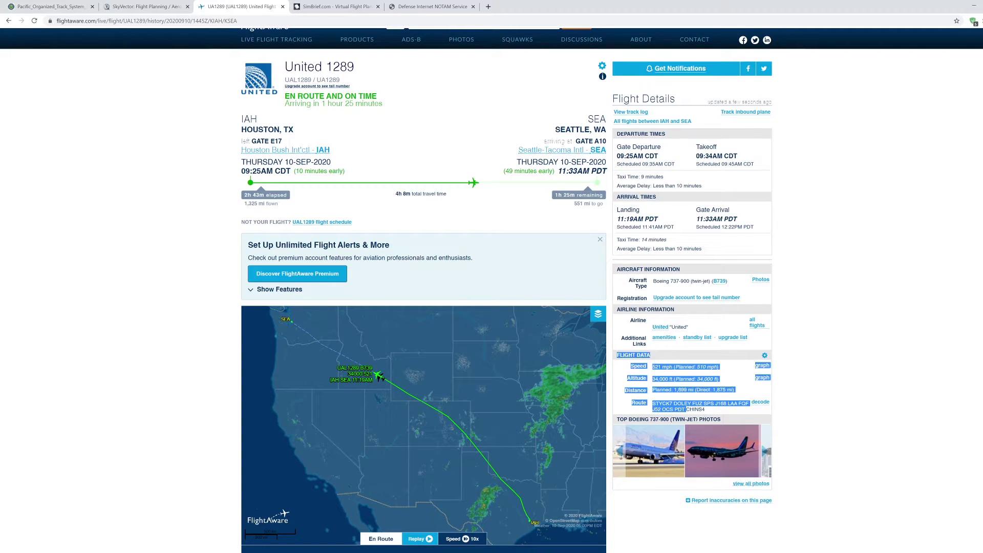
{"action": "left_click_drag", "start_coordinate": [686, 409], "coordinate": [652, 403]}
{"action": "key", "text": "ctrl+c"}
{"action": "left_click", "coordinate": [146, 6]}
{"action": "key", "text": "ctrl+v"}
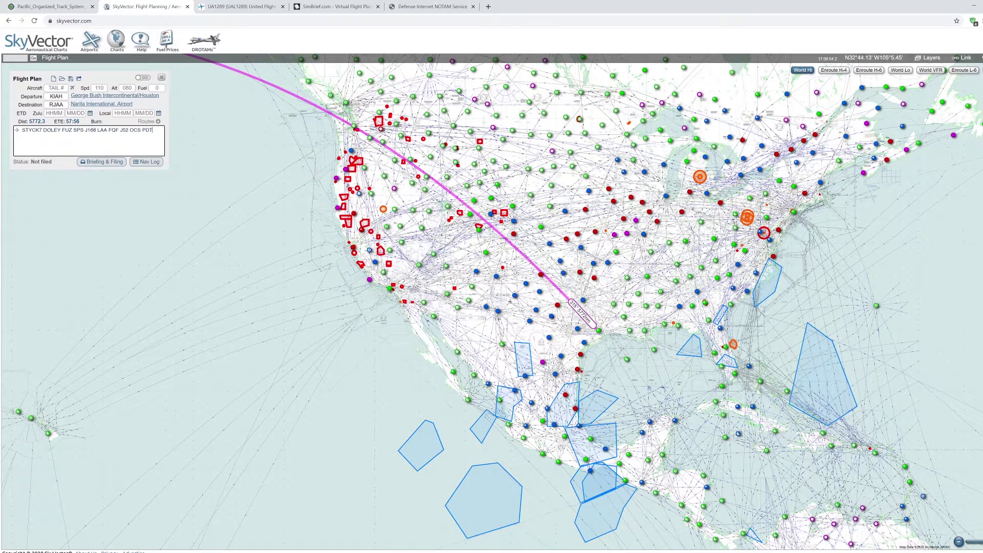
{"action": "key", "text": "Return"}
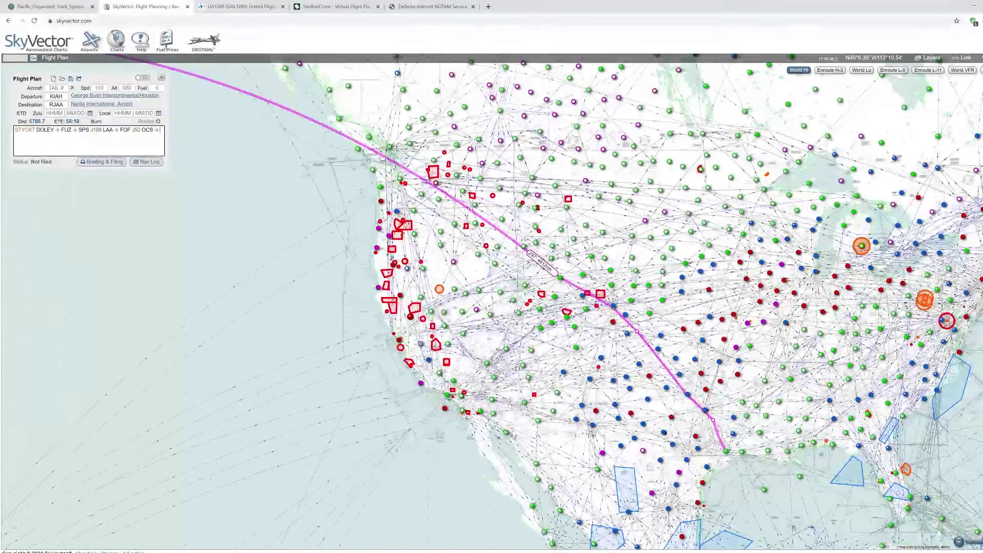
Search the FAA's FNS NOTAM Search for location ZAK.
{"action": "key", "text": "ctrl+shift+Tab"}
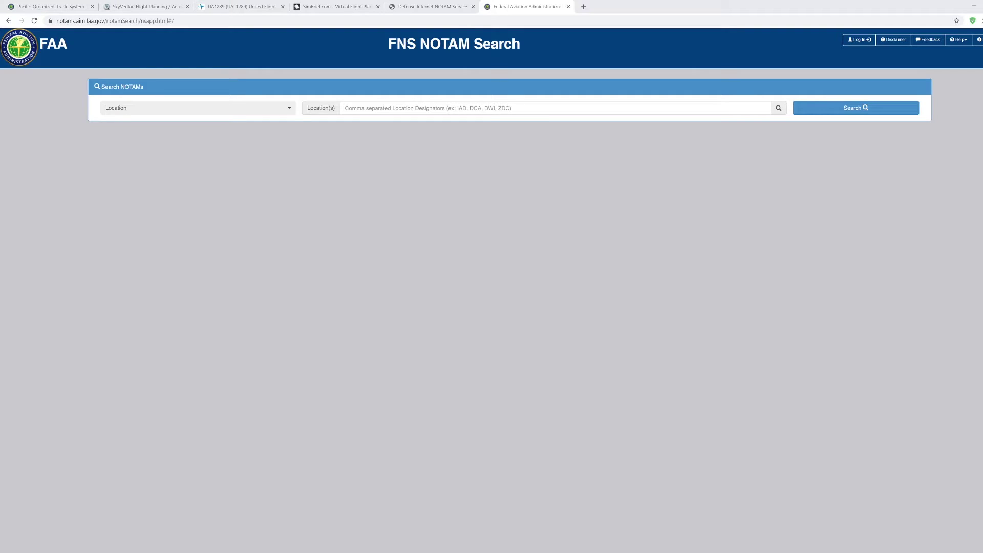
{"action": "left_click", "coordinate": [346, 107]}
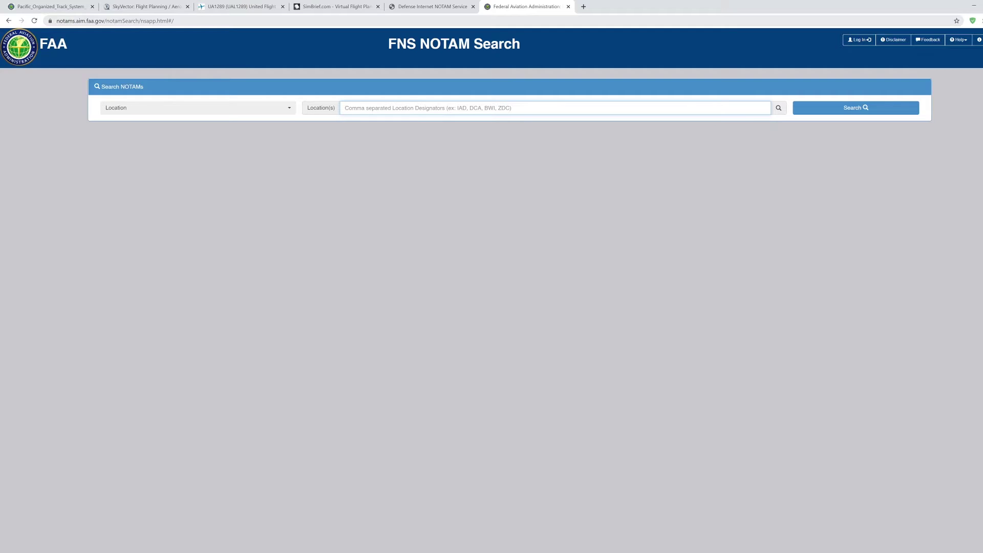
{"action": "type", "text": "zak"}
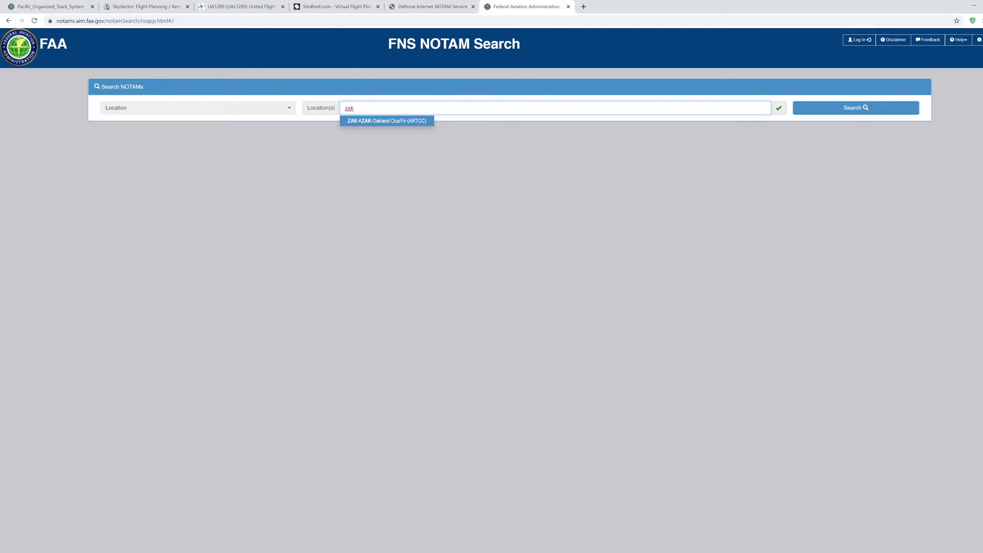
{"action": "key", "text": "Return"}
{"action": "key", "text": "Return"}
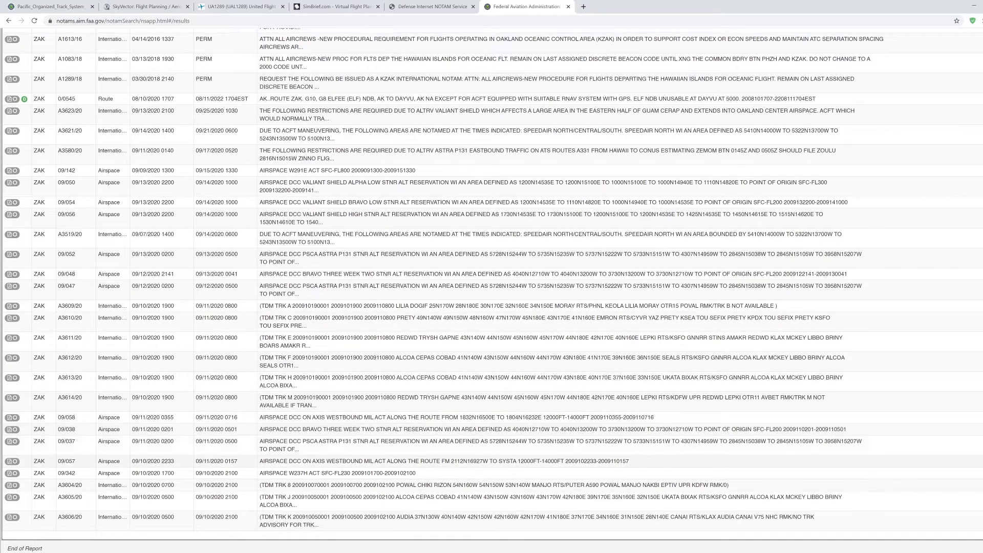
Display the westbound Pacific organized tracks on the SkyVector chart across the North Pacific.
{"action": "left_click", "coordinate": [146, 6]}
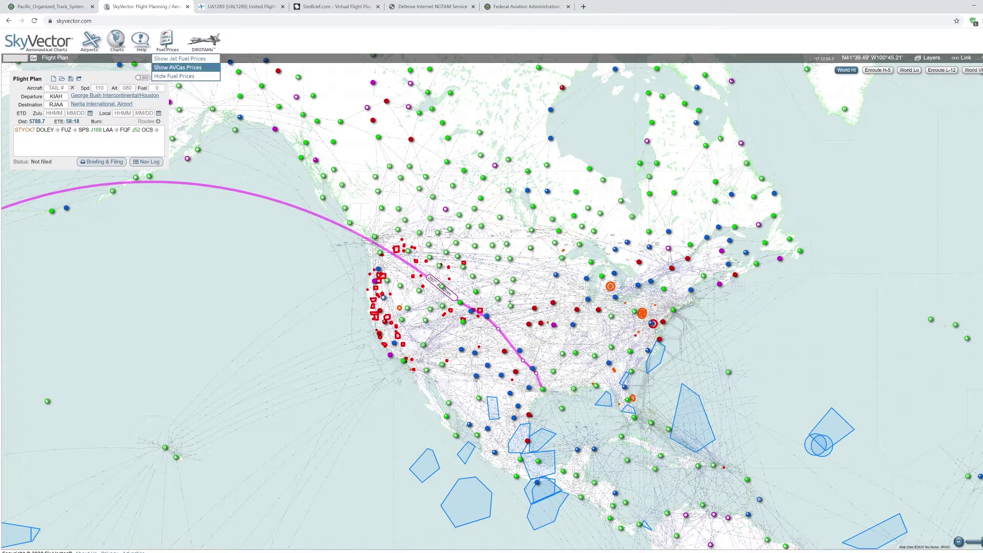
{"action": "left_click_drag", "start_coordinate": [189, 244], "coordinate": [510, 301]}
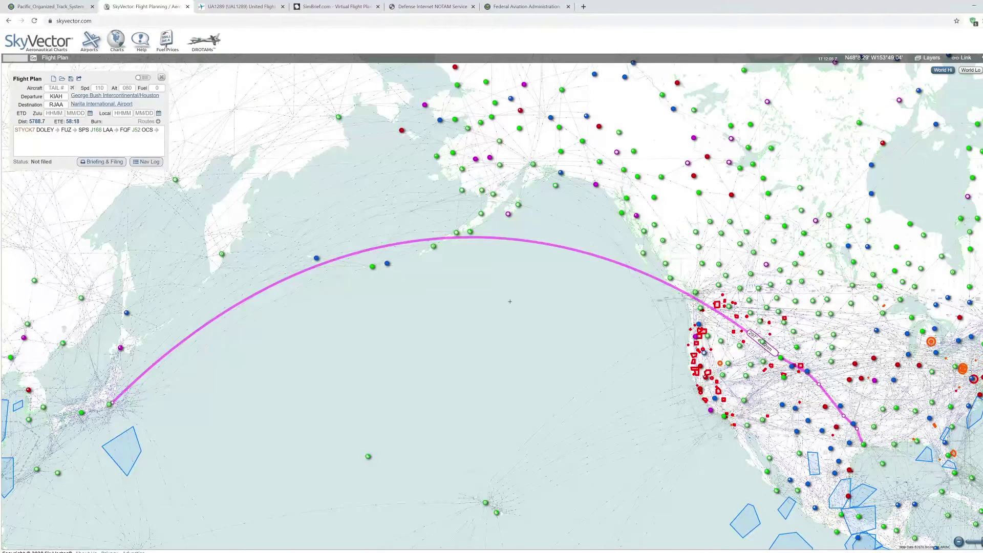
{"action": "left_click", "coordinate": [930, 57]}
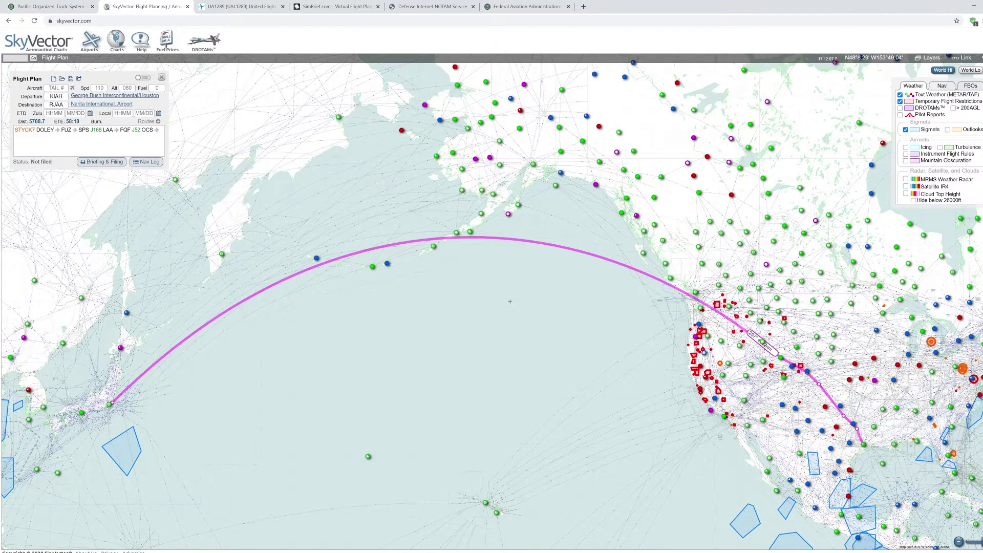
{"action": "left_click", "coordinate": [940, 85]}
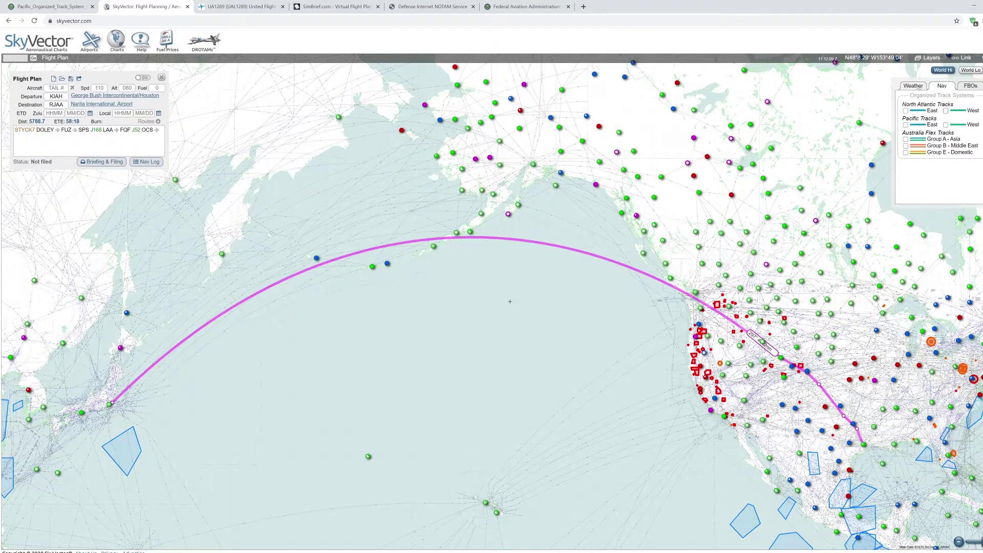
{"action": "left_click", "coordinate": [945, 125]}
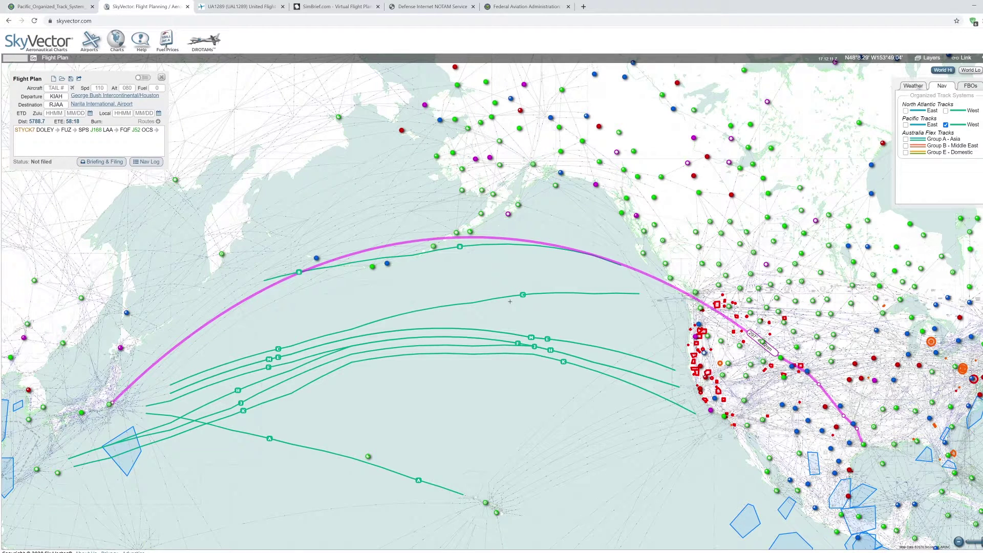
{"action": "scroll", "coordinate": [510, 302], "scroll_direction": "up", "scroll_amount": 1}
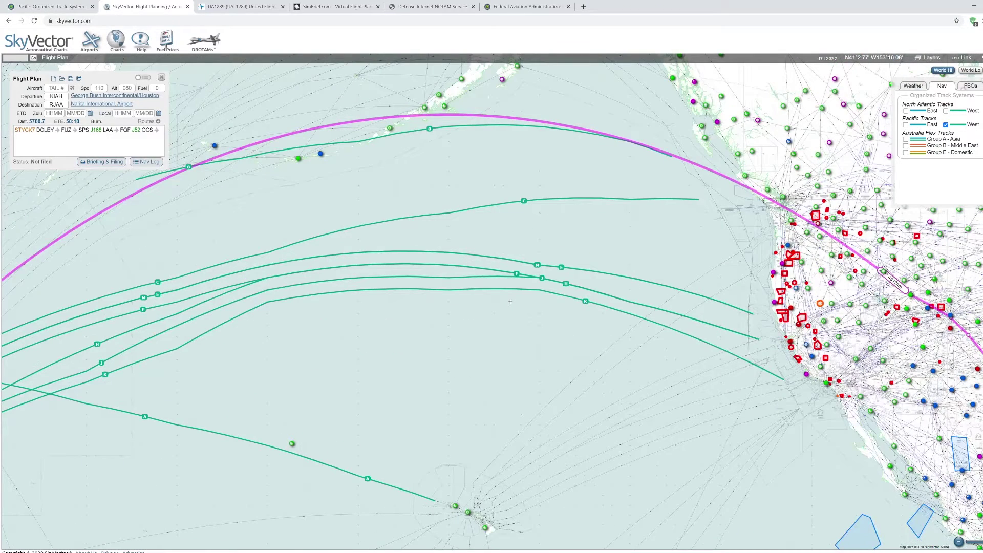
Open the Aviation Weather Center prog charts and view the enlarged high-level North Pacific chart (Area I).
{"action": "left_click", "coordinate": [583, 7]}
{"action": "type", "text": "progchart"}
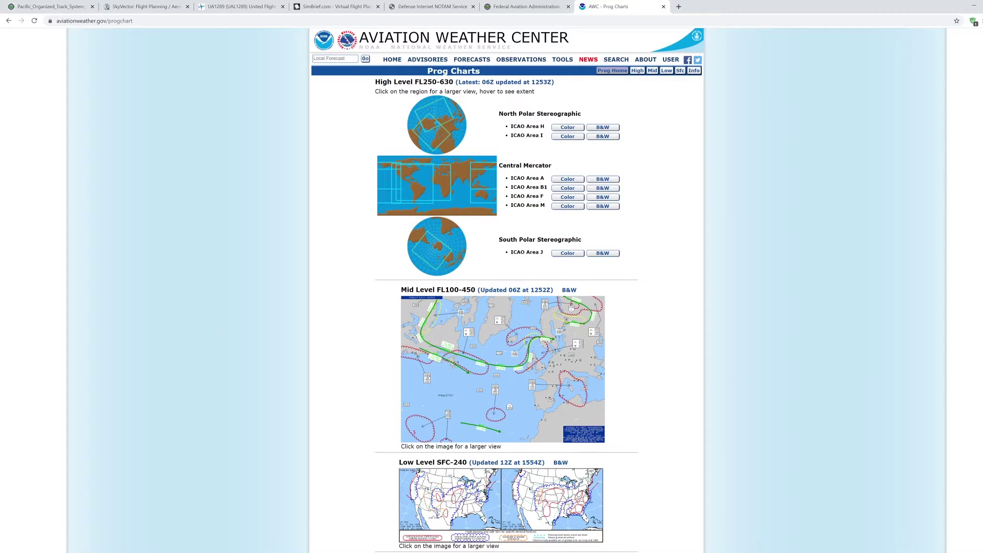
{"action": "left_click", "coordinate": [434, 114]}
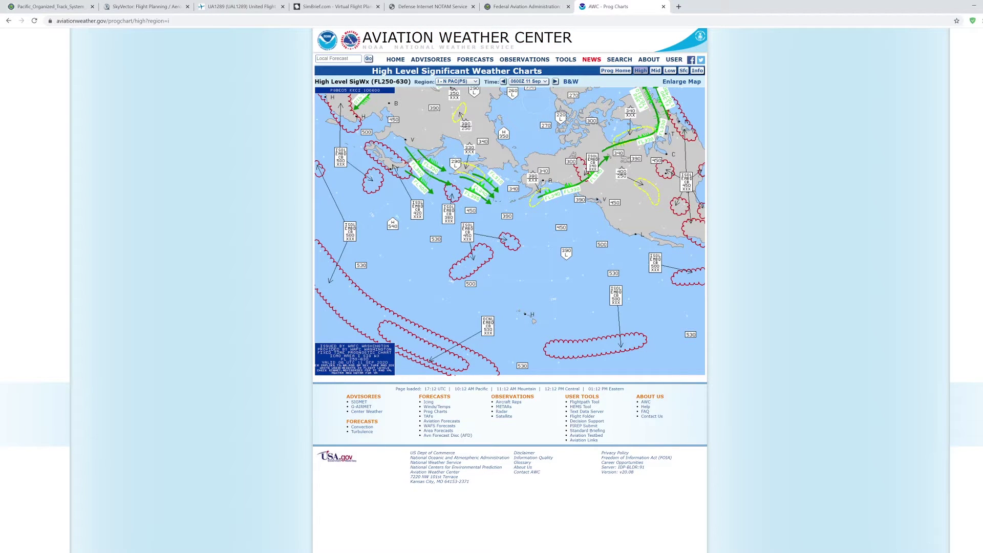
{"action": "key", "text": "ctrl+plus"}
{"action": "key", "text": "ctrl+plus"}
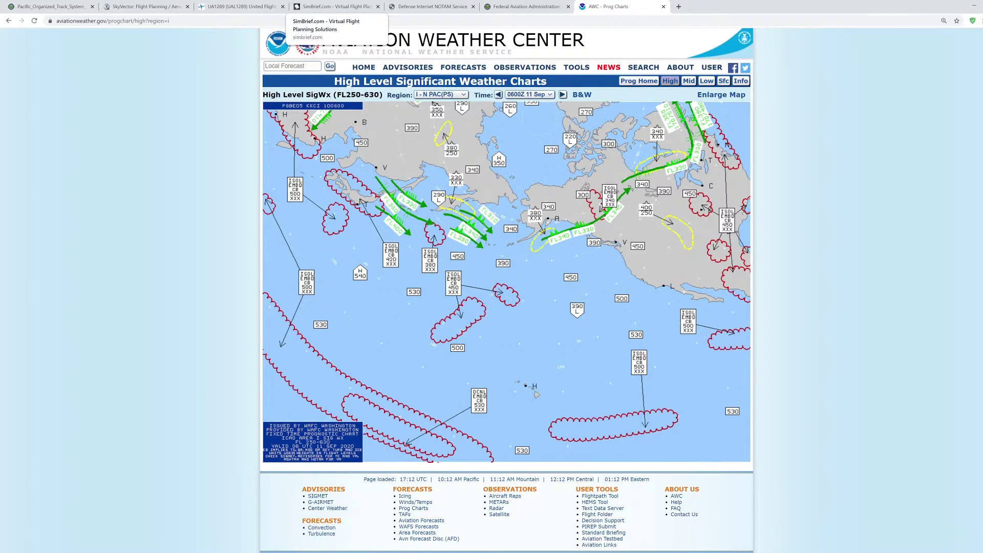
Return to the SkyVector chart and show the track message for Pacific Track C.
{"action": "left_click", "coordinate": [144, 7]}
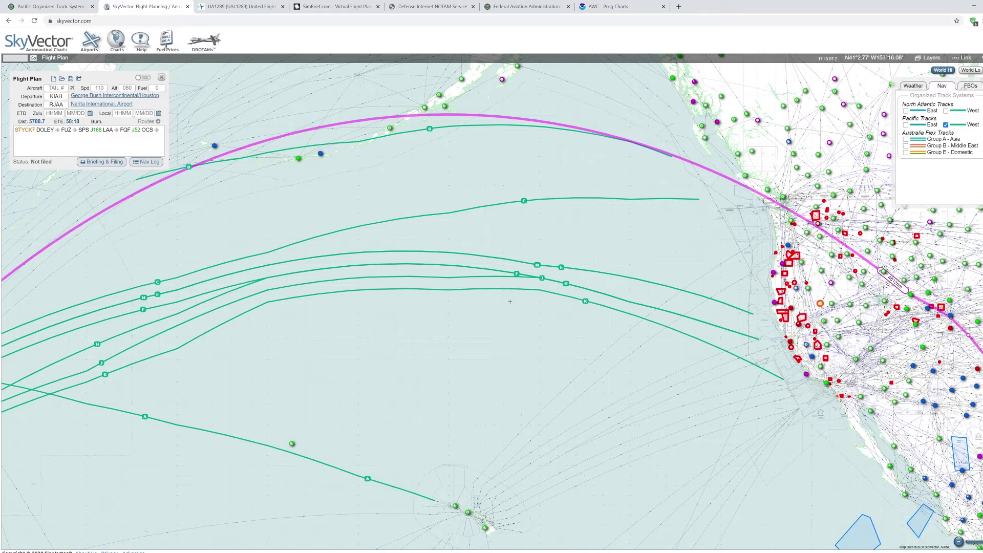
{"action": "left_click_drag", "start_coordinate": [352, 282], "coordinate": [510, 302]}
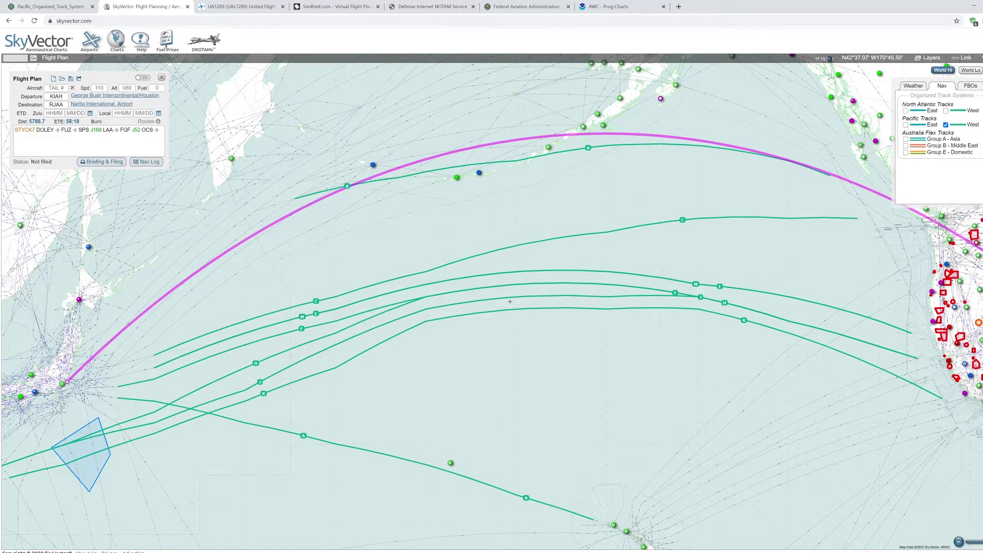
{"action": "left_click", "coordinate": [527, 246]}
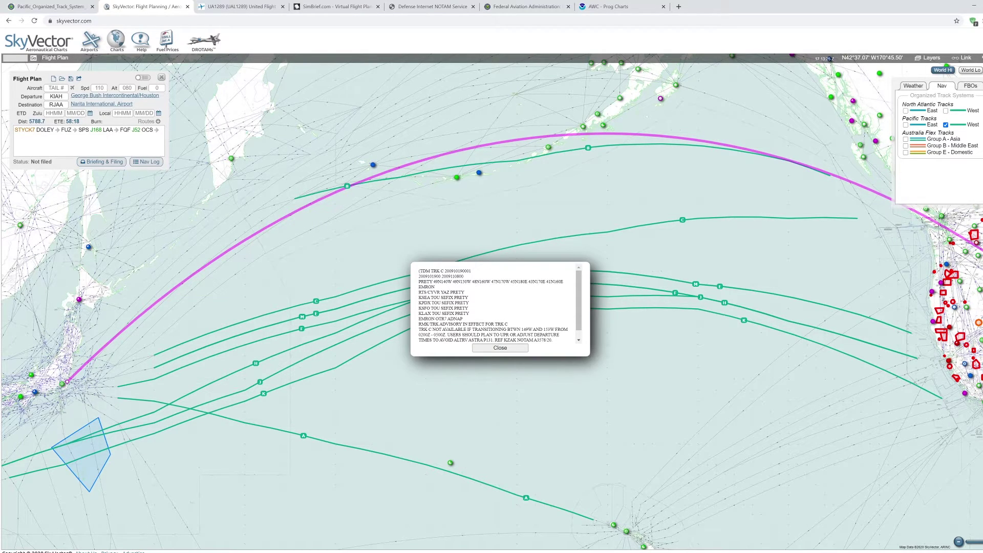
Place the FAA NOTAM page beside SkyVector and open the details of Track C's NOTAM A3610/20.
{"action": "left_click_drag", "start_coordinate": [527, 6], "coordinate": [241, 6]}
{"action": "scroll", "coordinate": [491, 322], "scroll_direction": "up", "scroll_amount": 2}
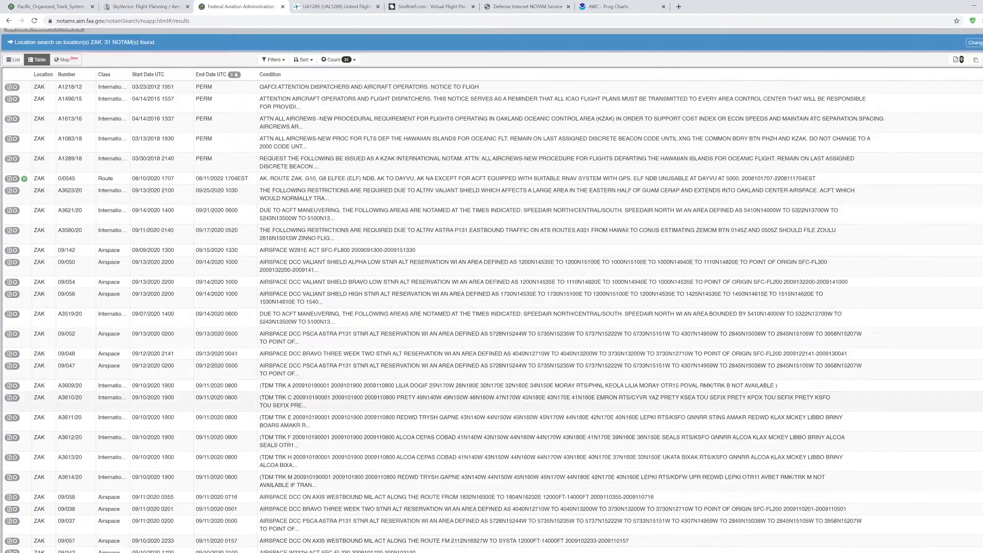
{"action": "scroll", "coordinate": [491, 321], "scroll_direction": "down", "scroll_amount": 2}
{"action": "left_click", "coordinate": [491, 322]}
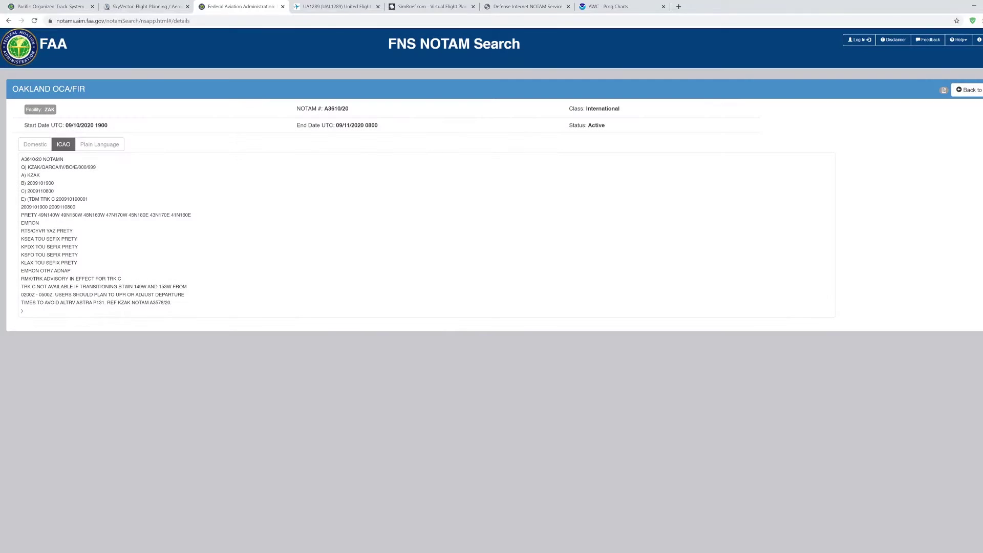
Compare the Track C NOTAM with SkyVector's track message and chart, and enlarge the NOTAM page for reading.
{"action": "key", "text": "ctrl+shift+Tab"}
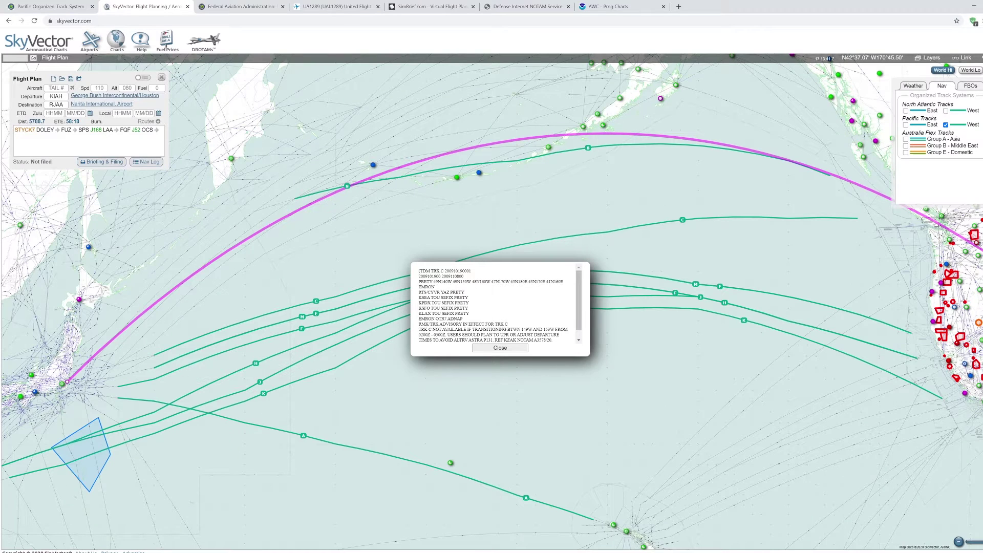
{"action": "key", "text": "ctrl+Tab"}
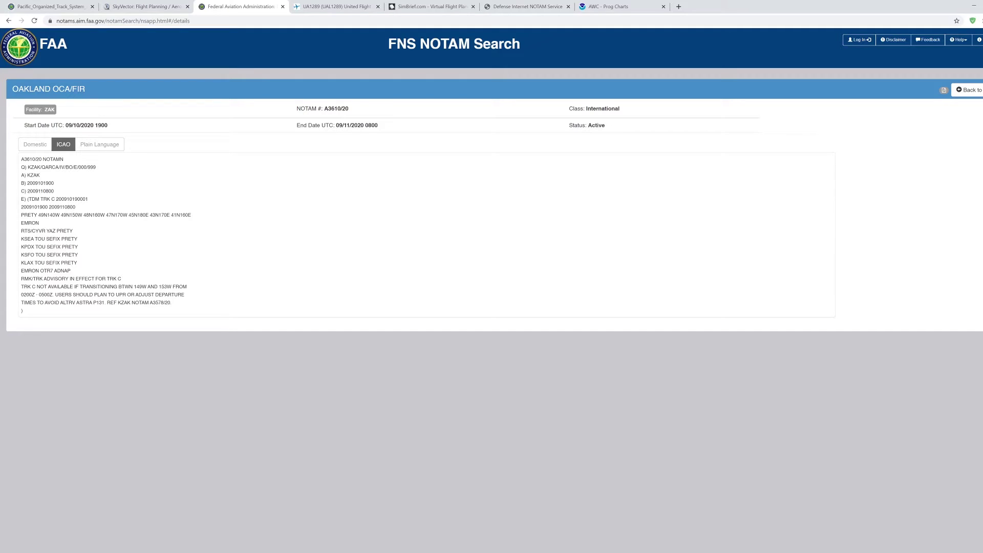
{"action": "left_click_drag", "start_coordinate": [37, 182], "coordinate": [53, 191]}
{"action": "key", "text": "ctrl+Tab"}
{"action": "key", "text": "ctrl+shift+Tab"}
{"action": "key", "text": "ctrl+shift+Tab"}
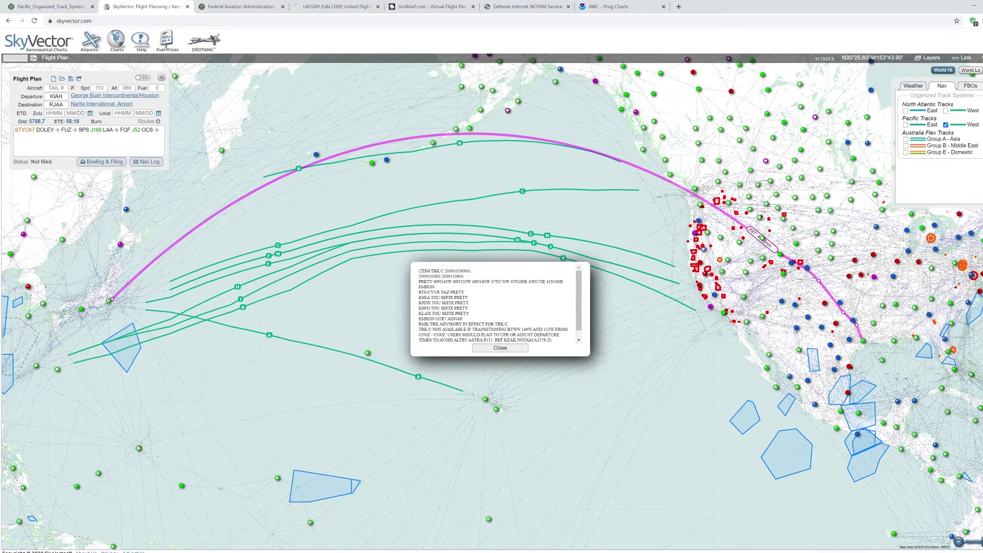
{"action": "key", "text": "ctrl+Tab"}
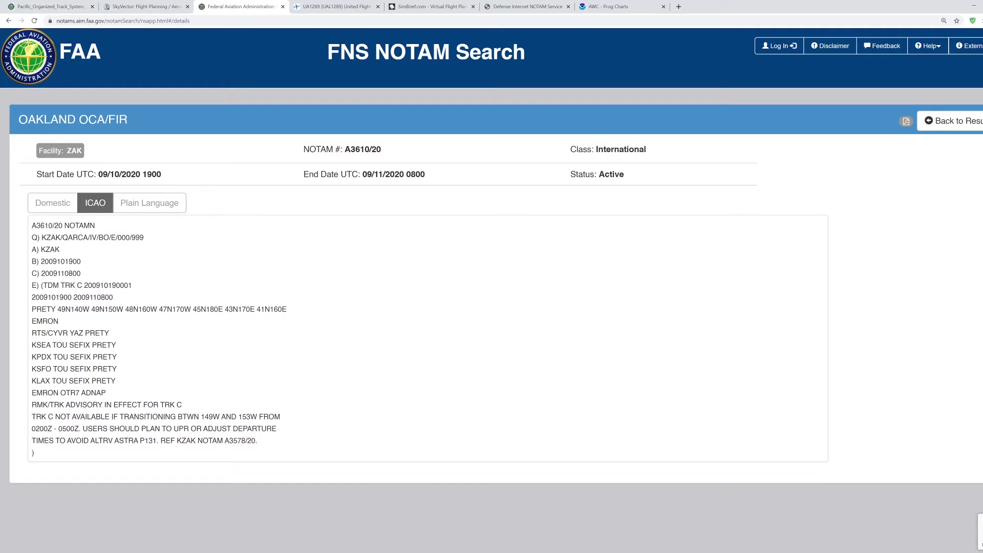
Examine the NOTAM's PRETY–EMRON track, KSEA transition, EMRON OTR7 ADNAP routing and the advisory remark for Track C.
{"action": "left_click_drag", "start_coordinate": [32, 309], "coordinate": [60, 321]}
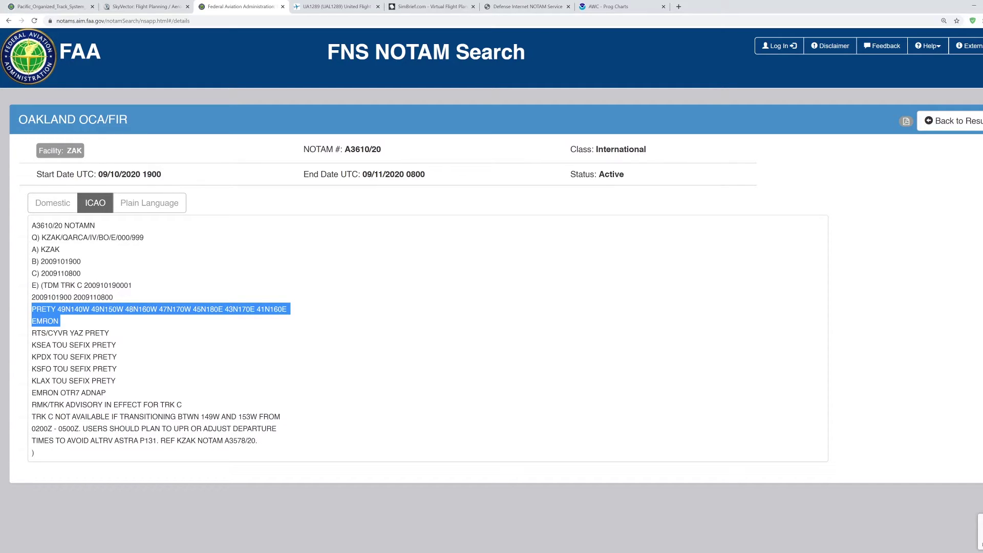
{"action": "left_click_drag", "start_coordinate": [32, 345], "coordinate": [117, 345]}
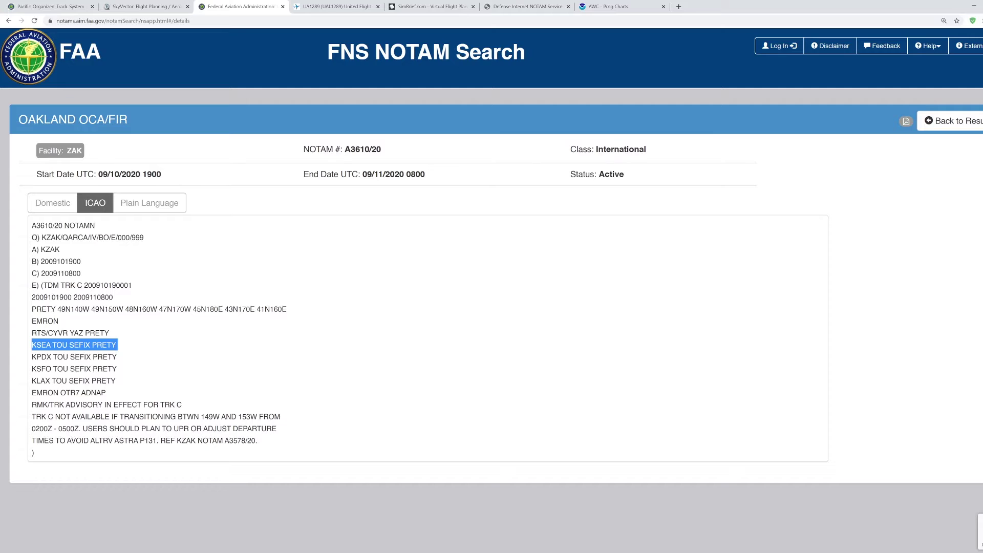
{"action": "left_click_drag", "start_coordinate": [31, 392], "coordinate": [107, 393]}
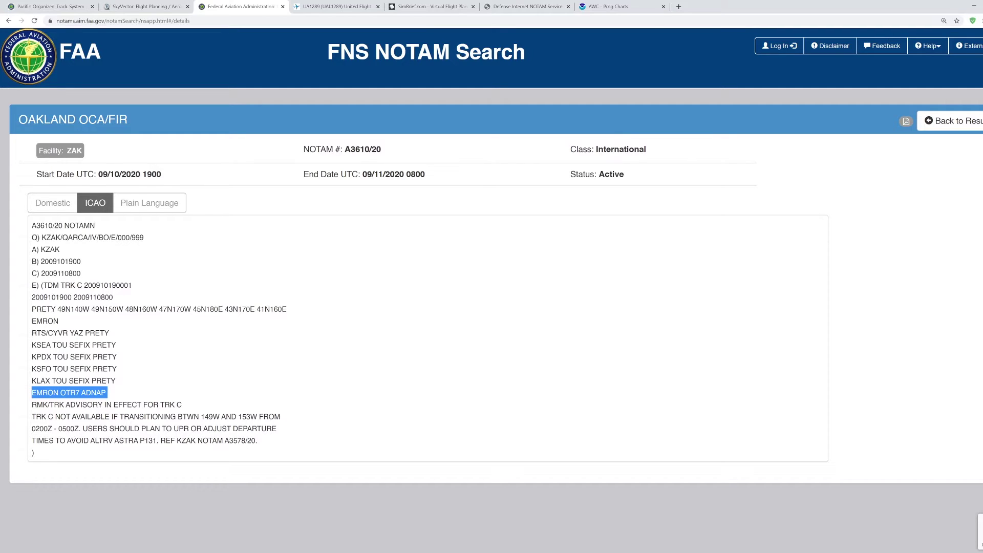
{"action": "left_click_drag", "start_coordinate": [43, 405], "coordinate": [258, 440]}
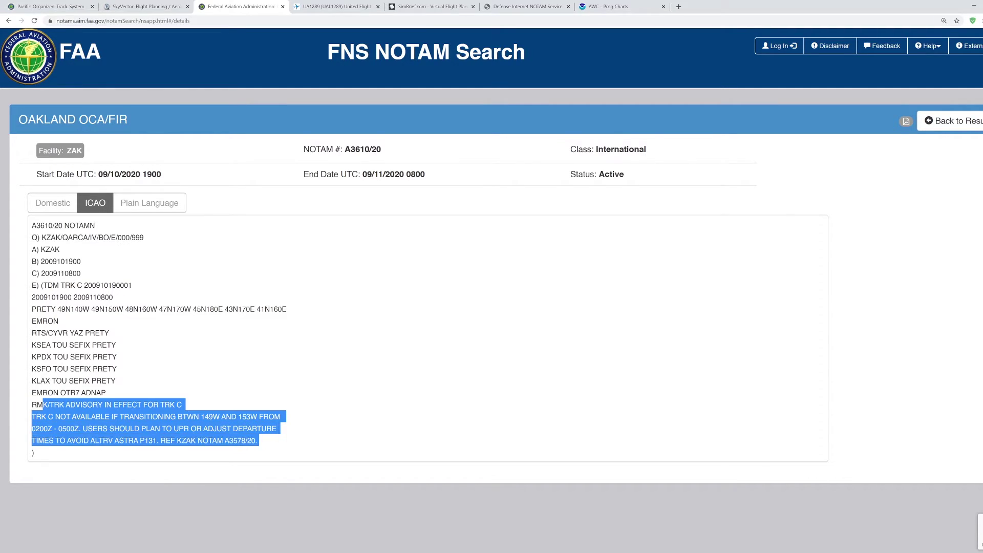
{"action": "left_click", "coordinate": [237, 450]}
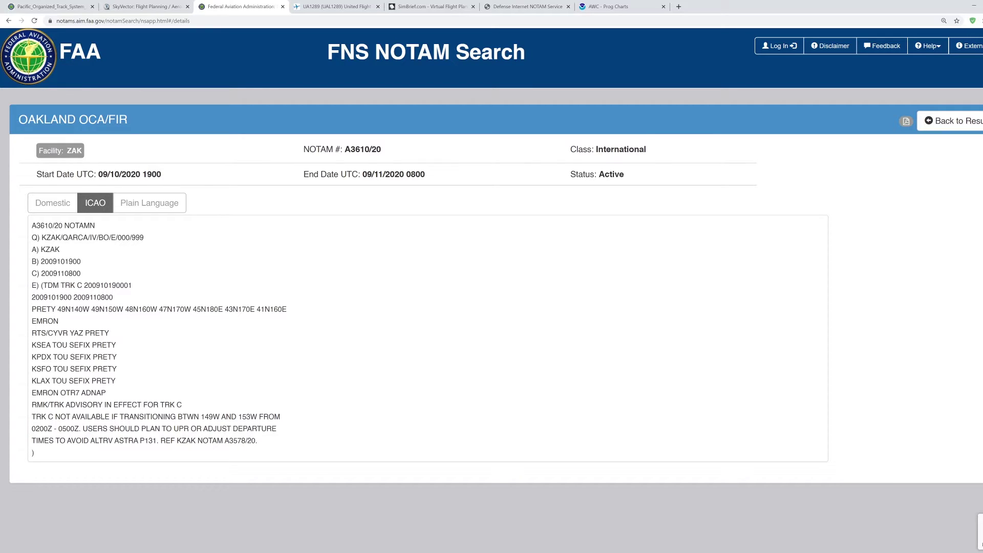
Copy the KSEA transition "TOU SEFIX PRETY" from the NOTAM to the end of the SkyVector flight plan route.
{"action": "left_click_drag", "start_coordinate": [52, 344], "coordinate": [118, 344]}
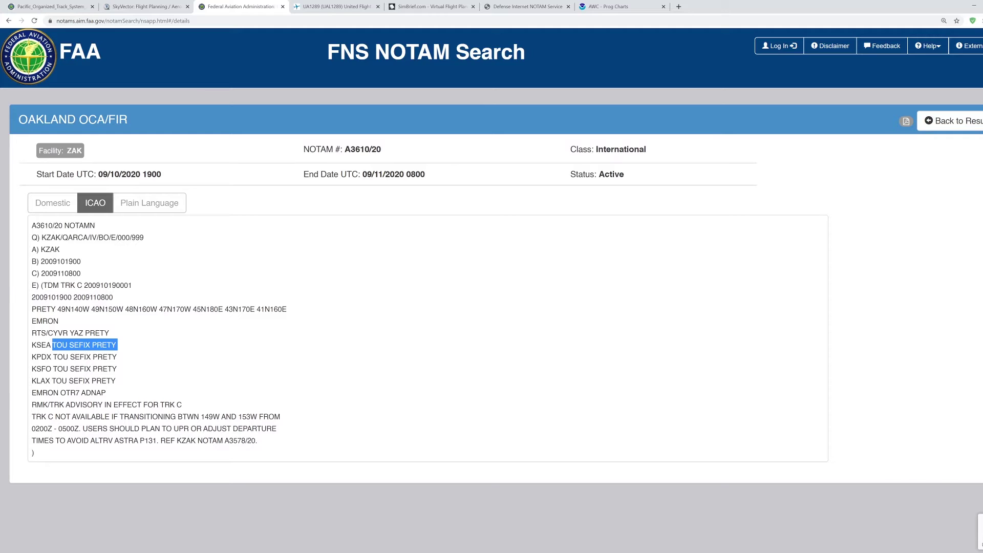
{"action": "key", "text": "ctrl+c"}
{"action": "key", "text": "ctrl+shift+Tab"}
{"action": "key", "text": "ctrl+v"}
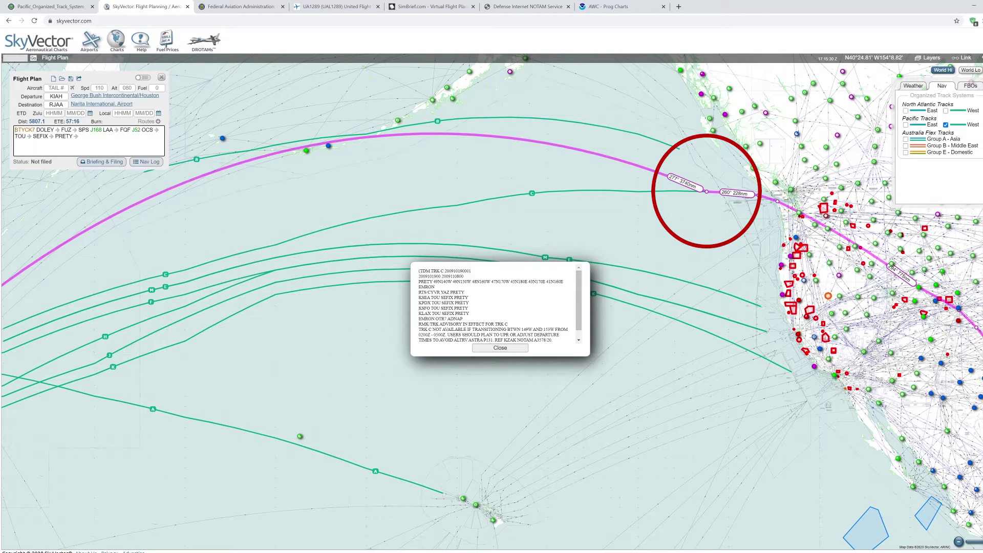
Append Track C's route "PRETY 49N140W 49N150W 48N160W 47N170W 45N180E 43N170E 41N160E EMRON" from the track message to the flight plan.
{"action": "scroll", "coordinate": [497, 302], "scroll_direction": "down", "scroll_amount": 1}
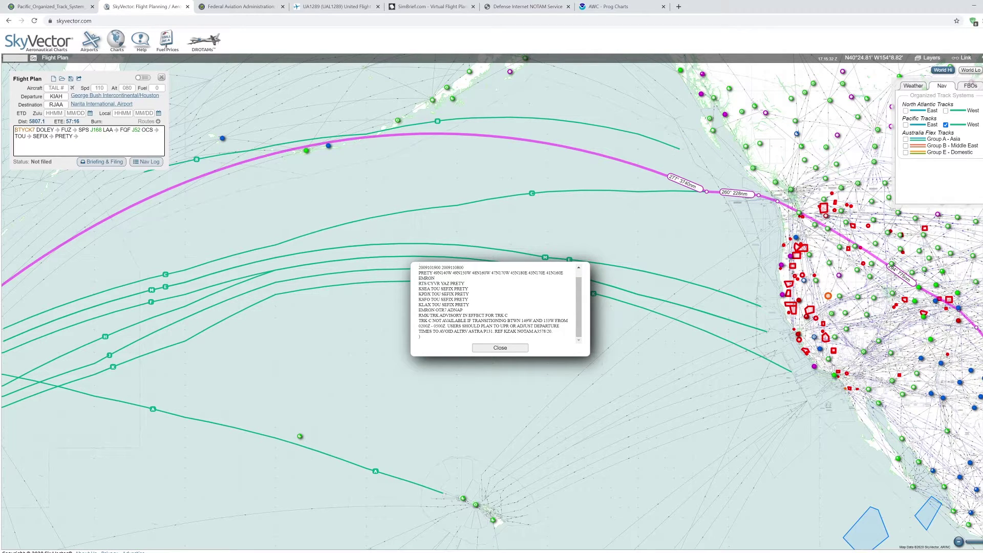
{"action": "scroll", "coordinate": [497, 305], "scroll_direction": "up", "scroll_amount": 1}
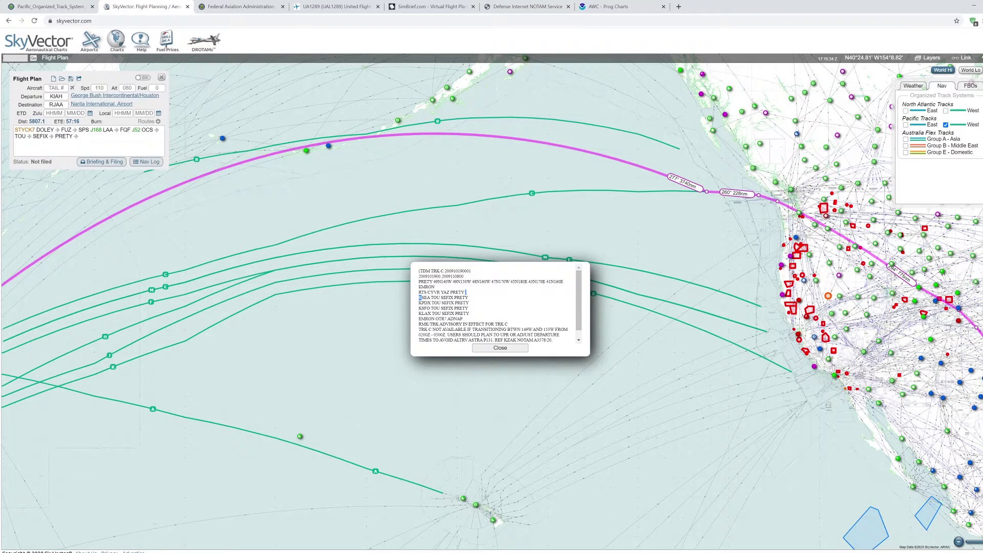
{"action": "left_click_drag", "start_coordinate": [469, 297], "coordinate": [421, 297]}
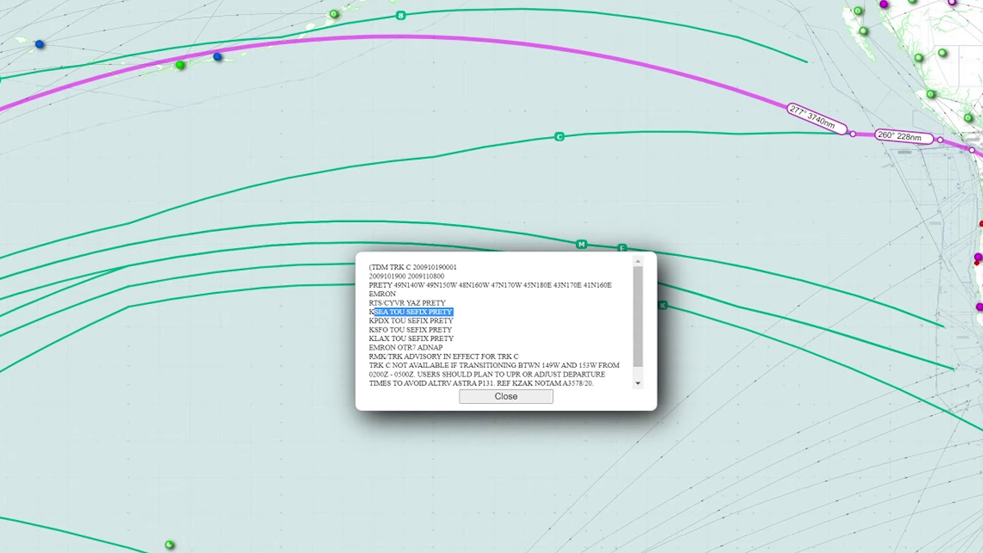
{"action": "left_click", "coordinate": [374, 312]}
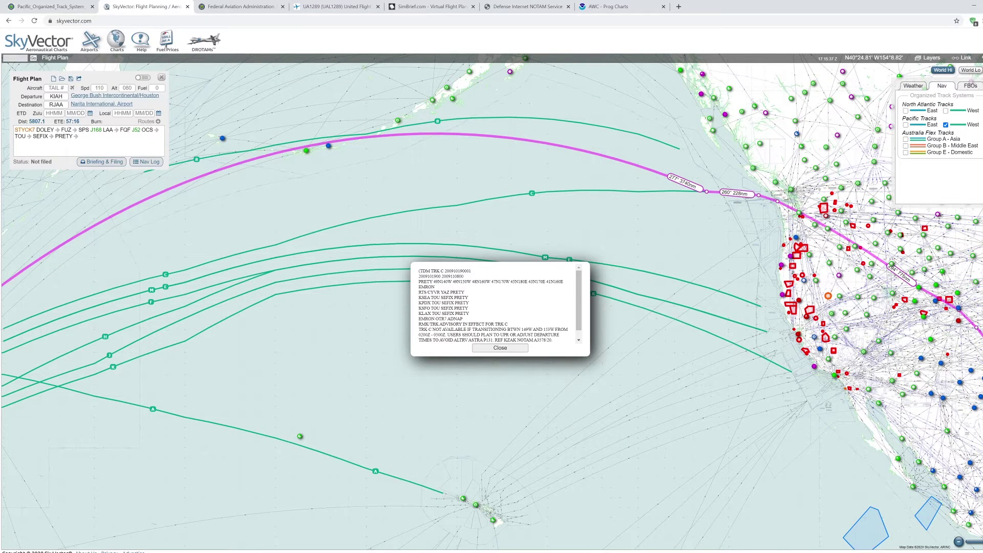
{"action": "left_click_drag", "start_coordinate": [419, 281], "coordinate": [435, 287]}
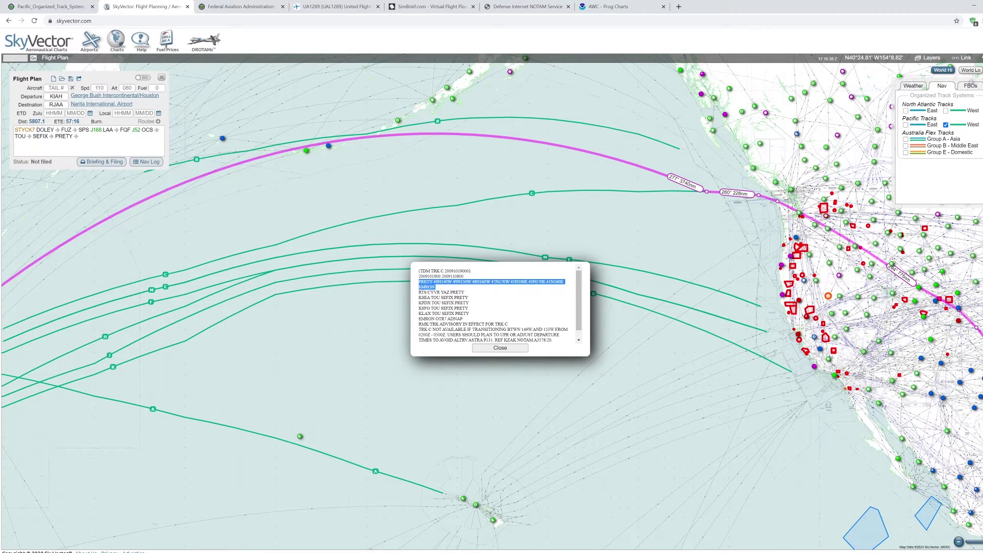
{"action": "key", "text": "ctrl+v"}
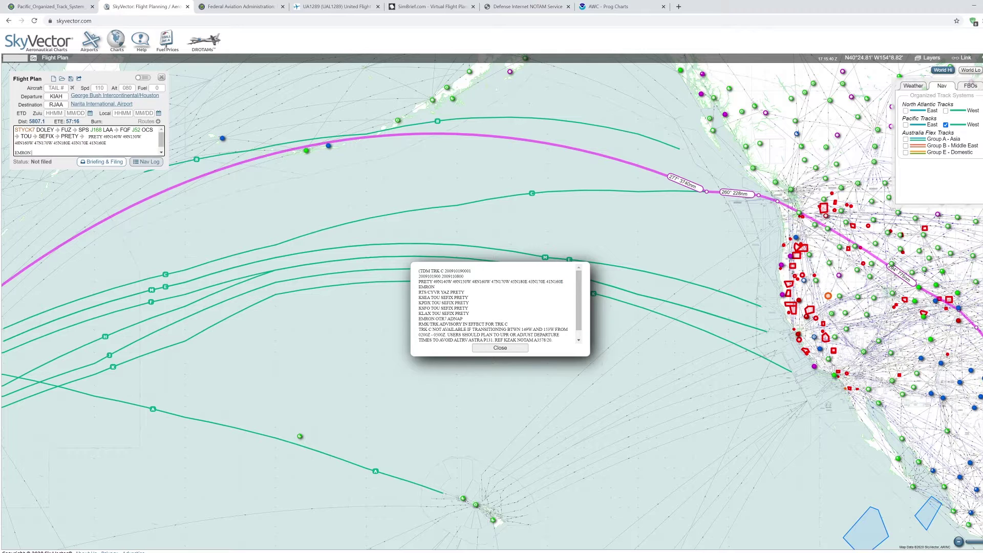
Plot the appended Track C route and replace its final EMRON with "EMRON OTR7 ADNAP" from the track message.
{"action": "key", "text": "Return"}
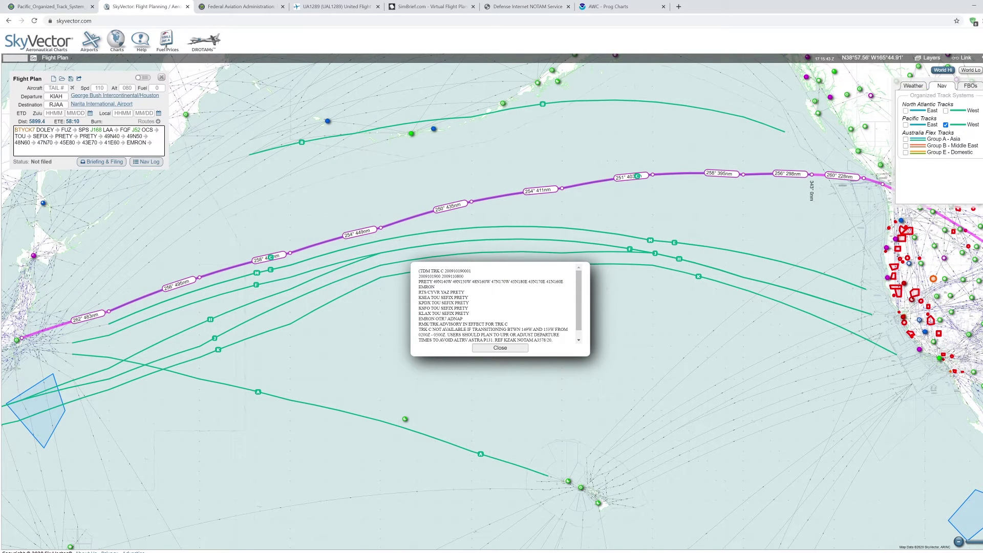
{"action": "left_click_drag", "start_coordinate": [246, 271], "coordinate": [332, 249]}
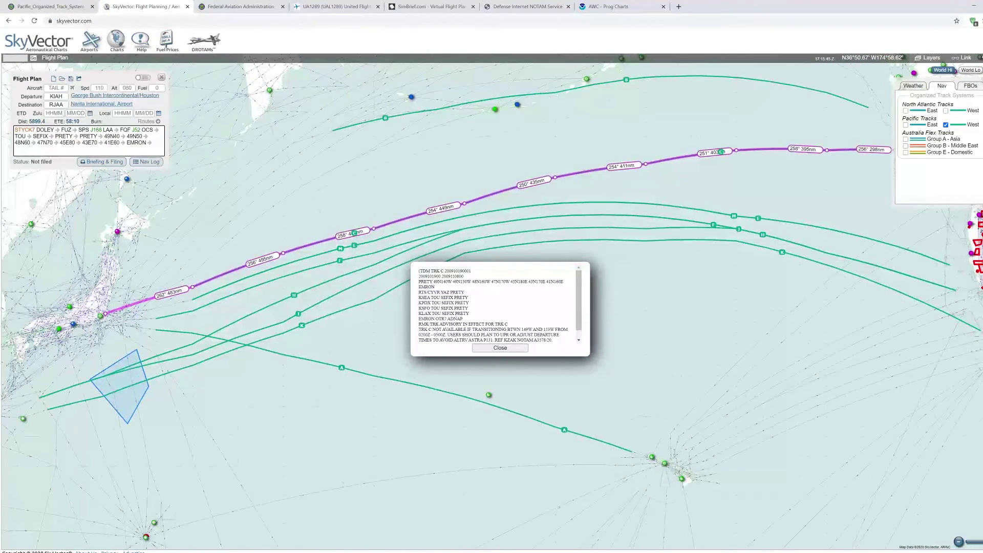
{"action": "scroll", "coordinate": [164, 300], "scroll_direction": "up", "scroll_amount": 1}
{"action": "scroll", "coordinate": [493, 303], "scroll_direction": "down", "scroll_amount": 1}
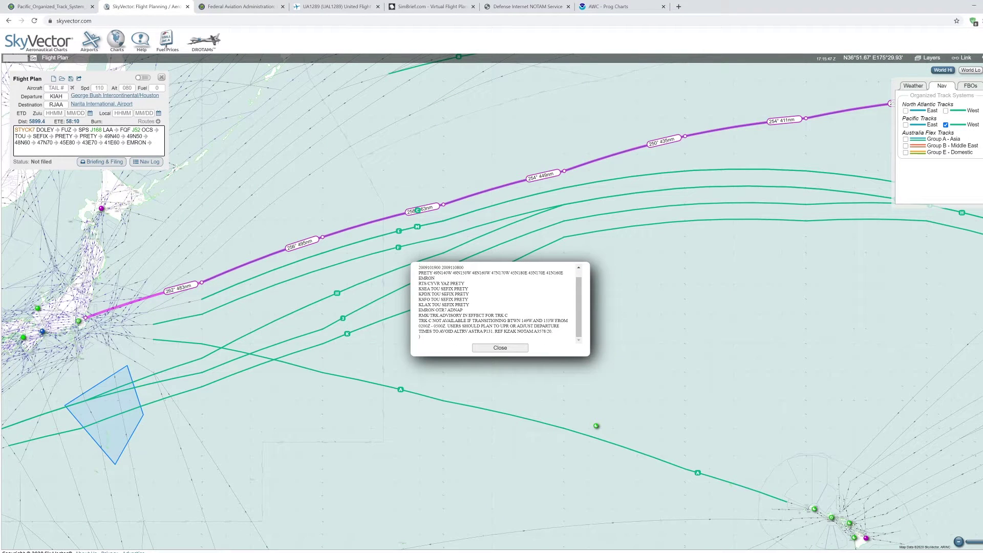
{"action": "left_click_drag", "start_coordinate": [418, 309], "coordinate": [464, 310]}
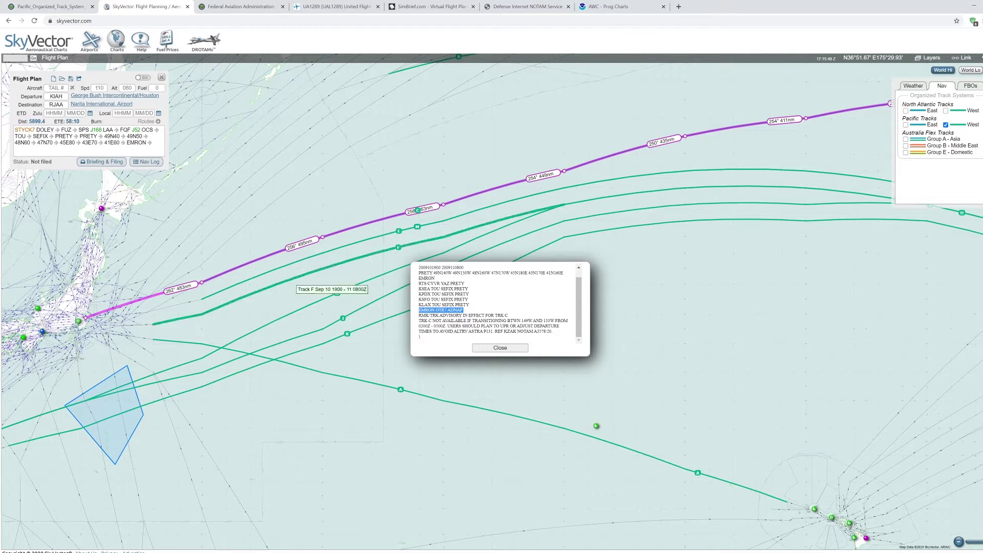
{"action": "left_click", "coordinate": [155, 142]}
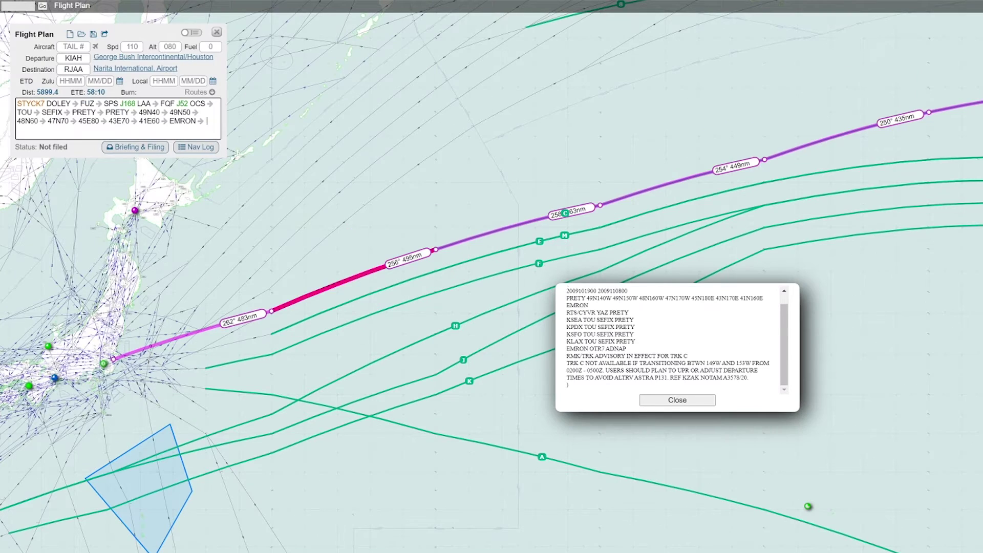
{"action": "left_click_drag", "start_coordinate": [126, 143], "coordinate": [155, 143]}
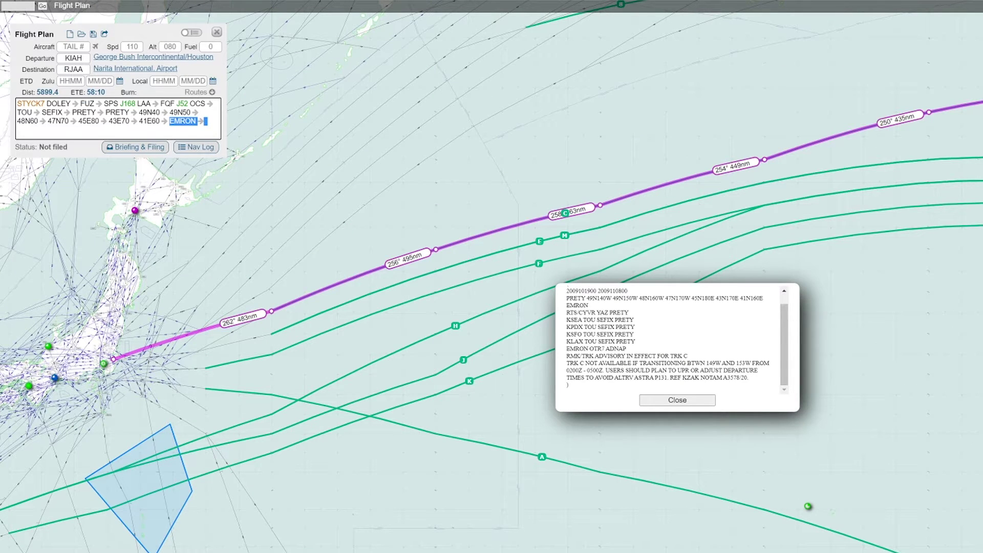
{"action": "key", "text": "ctrl+v"}
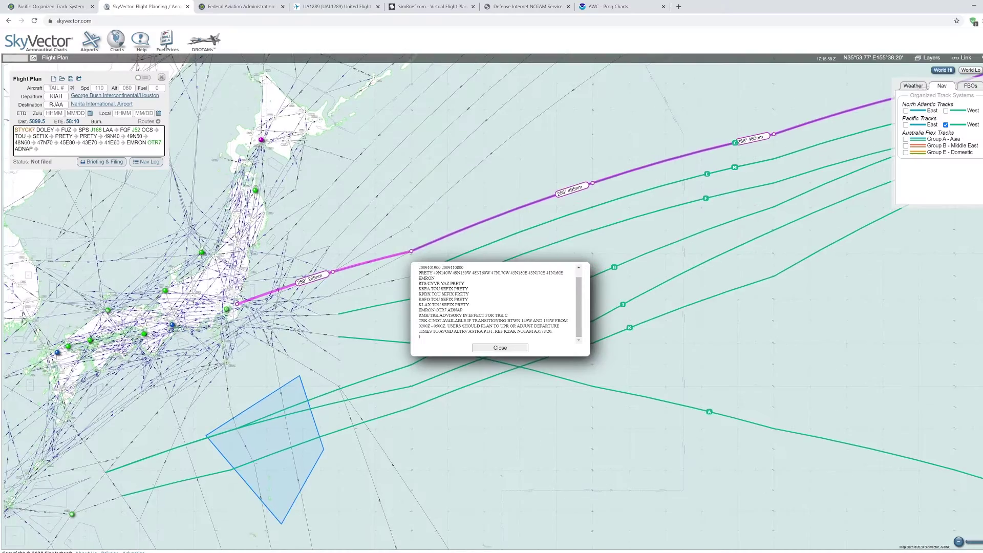
Copy the complete route from the flight plan, and start a new flight in SimBrief's dispatch system.
{"action": "left_click_drag", "start_coordinate": [371, 269], "coordinate": [323, 274]}
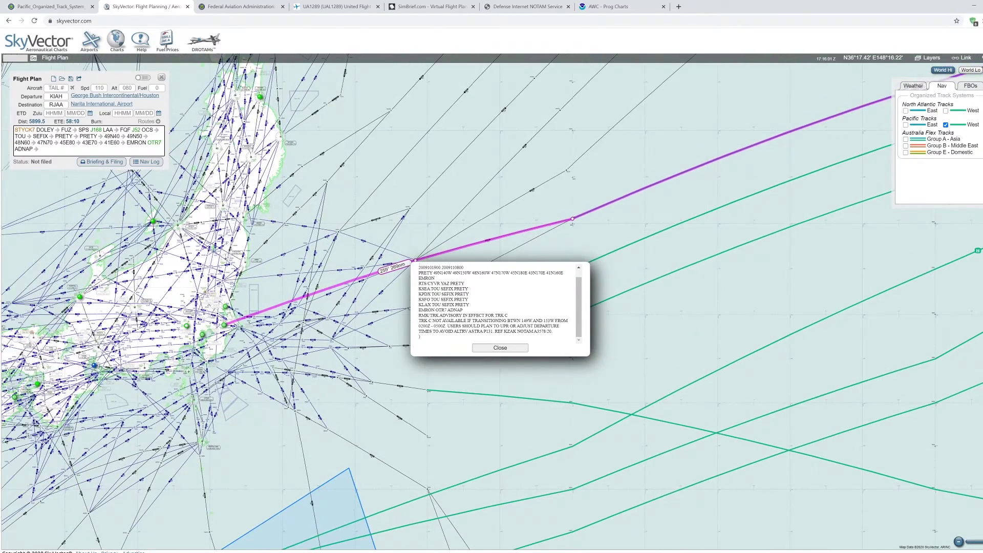
{"action": "left_click_drag", "start_coordinate": [594, 291], "coordinate": [612, 248]}
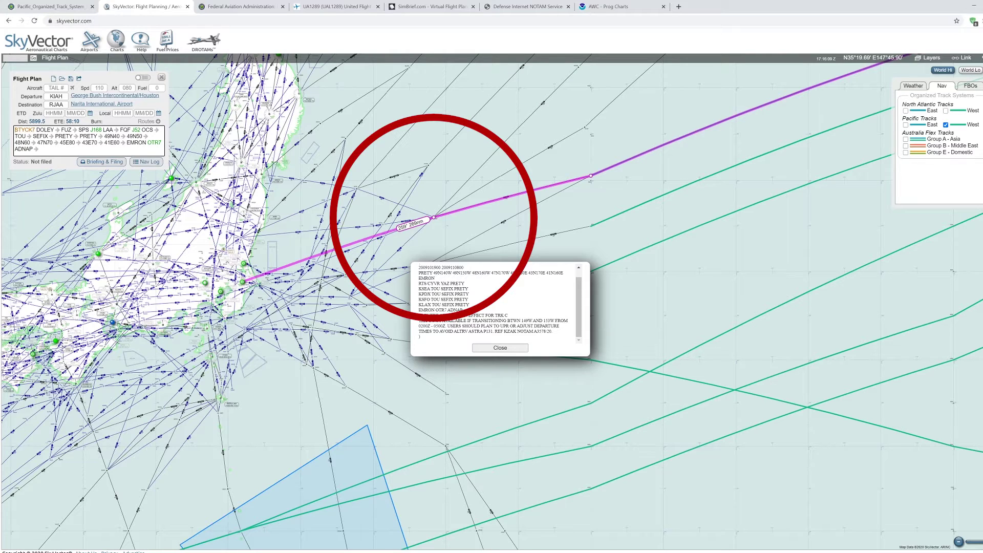
{"action": "mouse_move", "coordinate": [242, 282]}
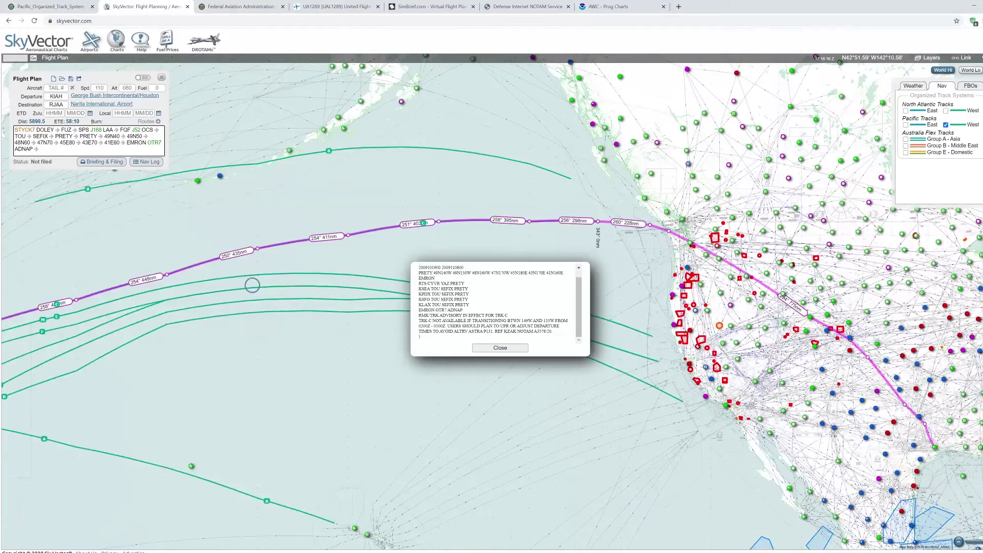
{"action": "scroll", "coordinate": [602, 230], "scroll_direction": "down", "scroll_amount": 1}
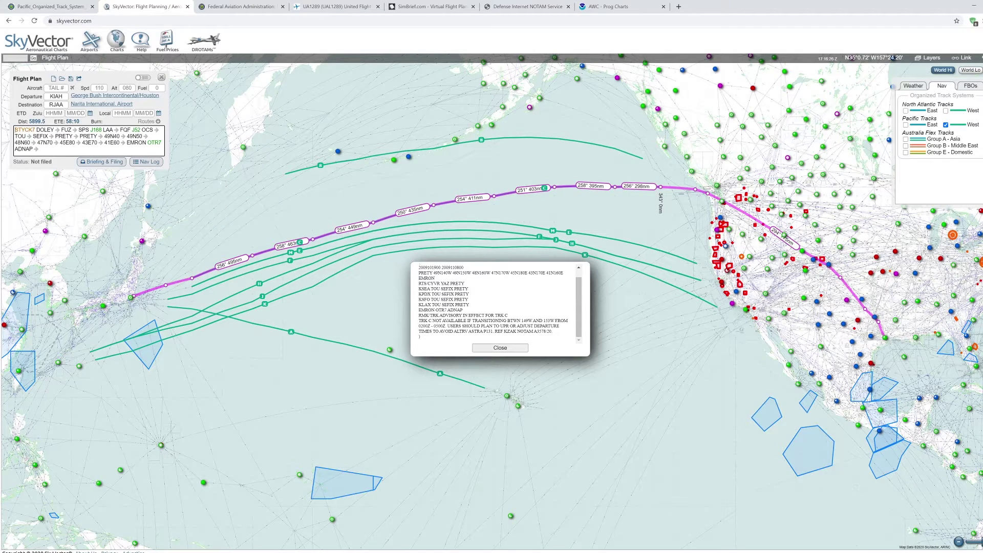
{"action": "left_click_drag", "start_coordinate": [41, 149], "coordinate": [14, 129]}
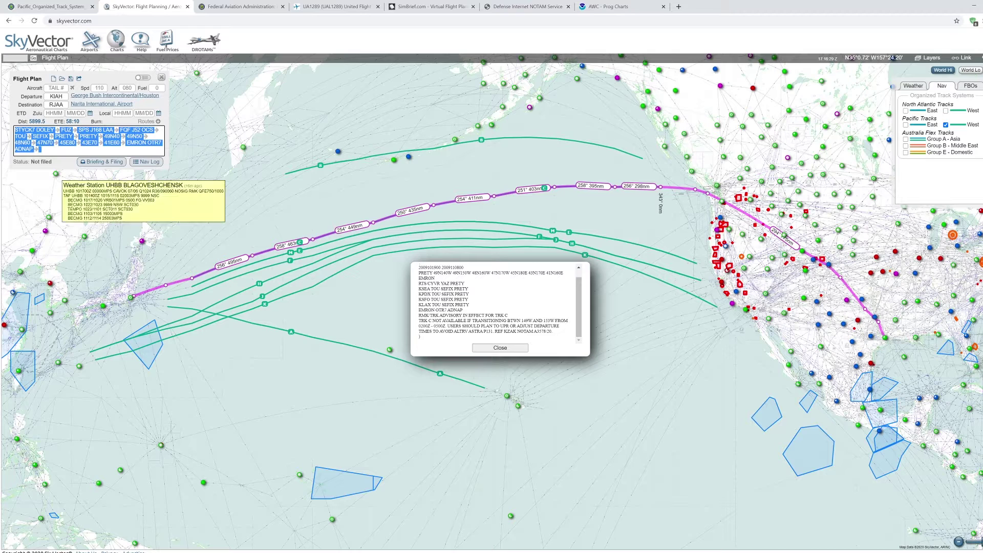
{"action": "left_click", "coordinate": [428, 6]}
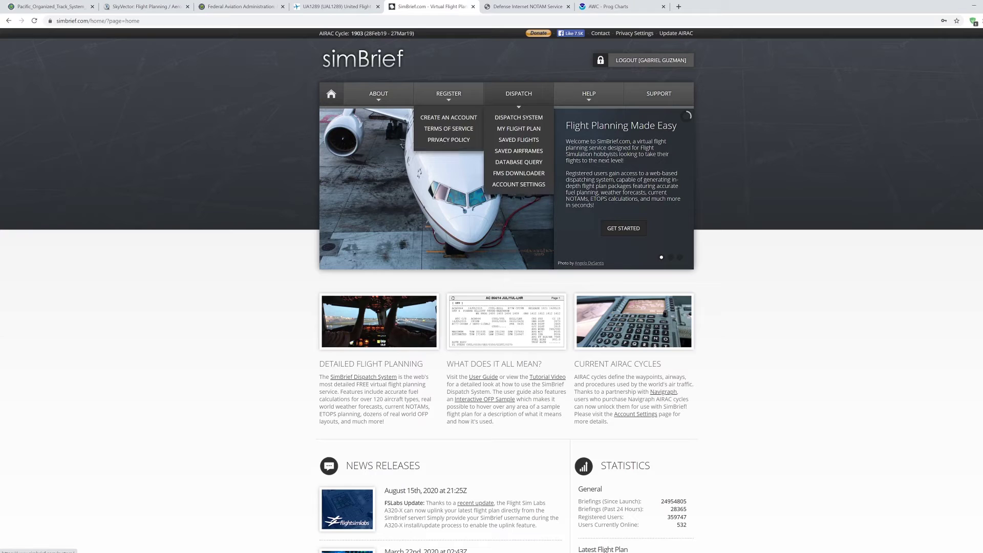
{"action": "mouse_move", "coordinate": [518, 94]}
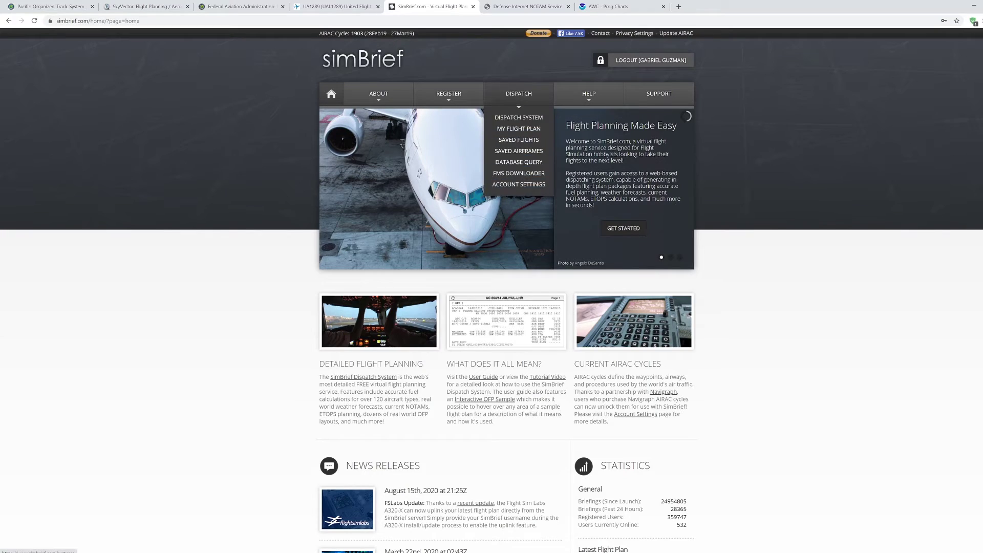
{"action": "left_click", "coordinate": [519, 117]}
{"action": "left_click", "coordinate": [462, 252]}
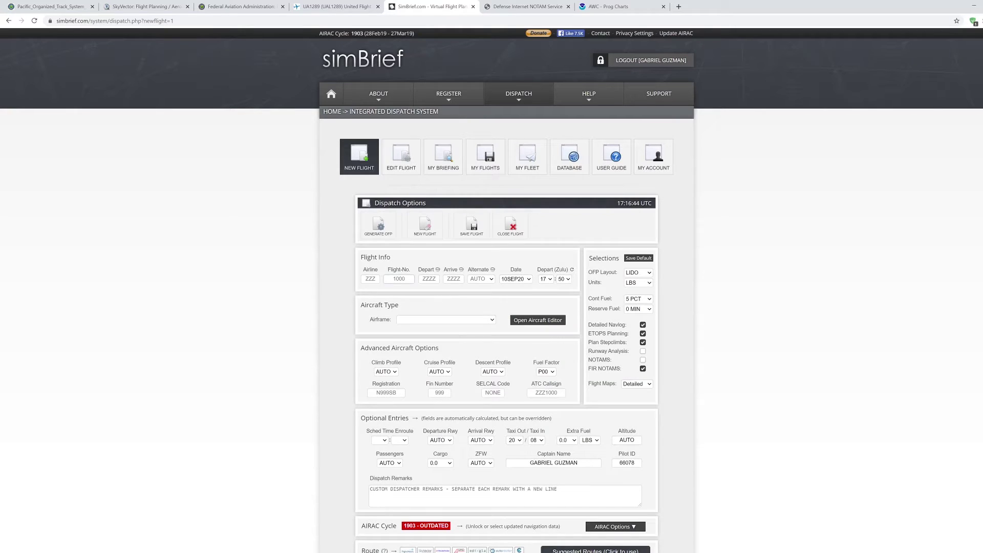
Enter flight ANA 173 from KIAH to RJAA with alternate RJTT and the JA781A B777-300ER airframe.
{"action": "left_click", "coordinate": [370, 279]}
{"action": "type", "text": "ANA"}
{"action": "left_click", "coordinate": [398, 278]}
{"action": "type", "text": "173"}
{"action": "left_click", "coordinate": [429, 279]}
{"action": "type", "text": "KIAH"}
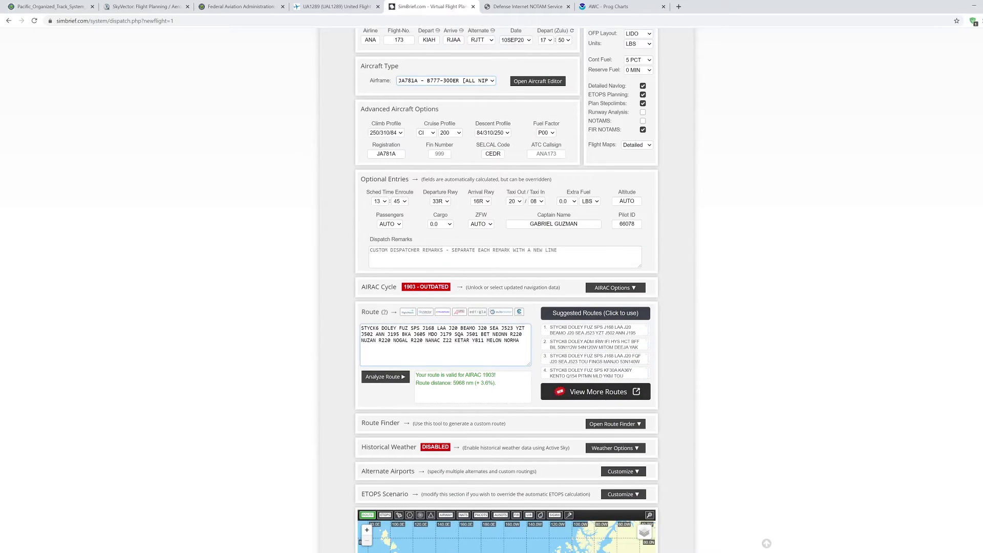
Replace the filled-in SimBrief route with the copied Track C route starting with STYCK7 DOLEY and ending with EMRON OTR7 ADNAP.
{"action": "scroll", "coordinate": [505, 290], "scroll_direction": "down", "scroll_amount": 1}
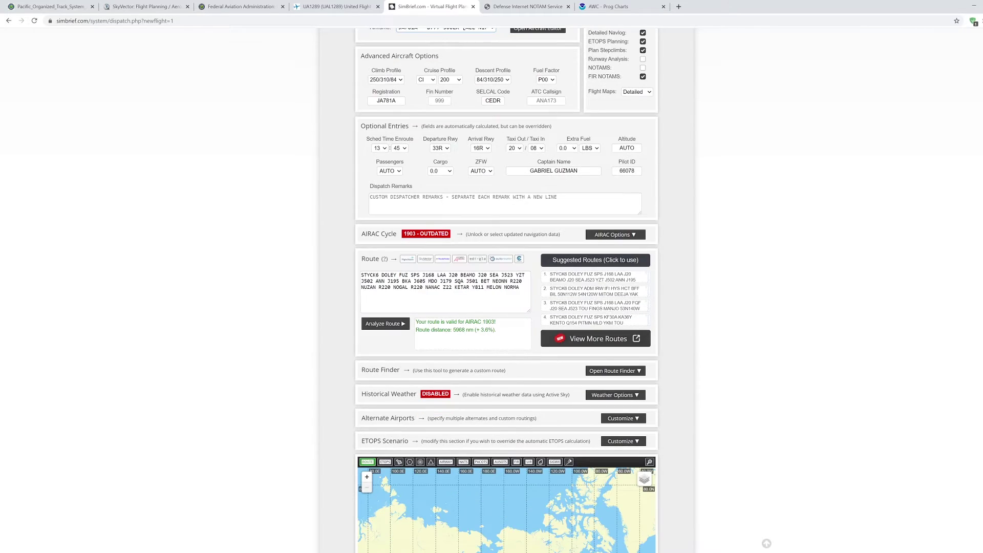
{"action": "left_click", "coordinate": [445, 292]}
{"action": "left_click", "coordinate": [385, 323]}
{"action": "scroll", "coordinate": [505, 290], "scroll_direction": "down", "scroll_amount": 3}
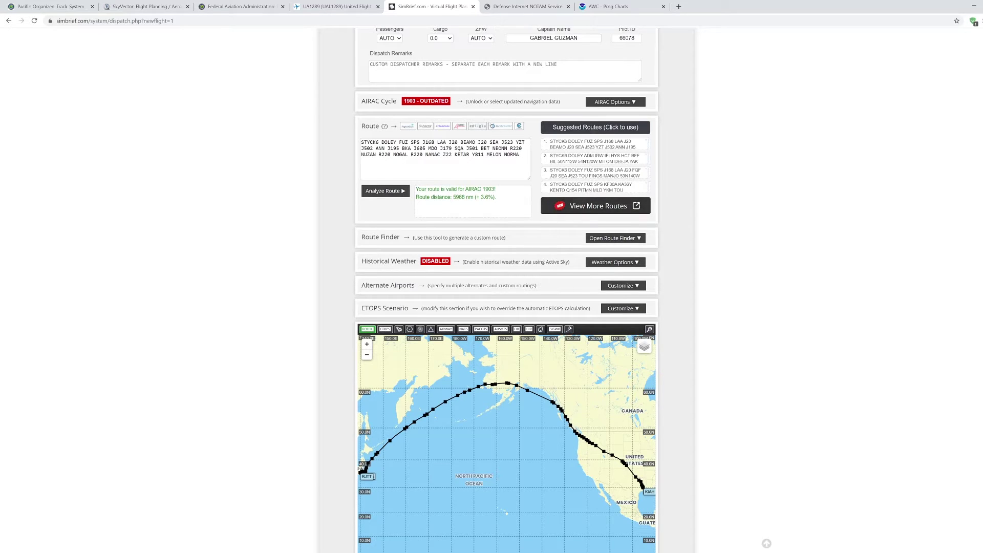
{"action": "scroll", "coordinate": [506, 287], "scroll_direction": "up", "scroll_amount": 2}
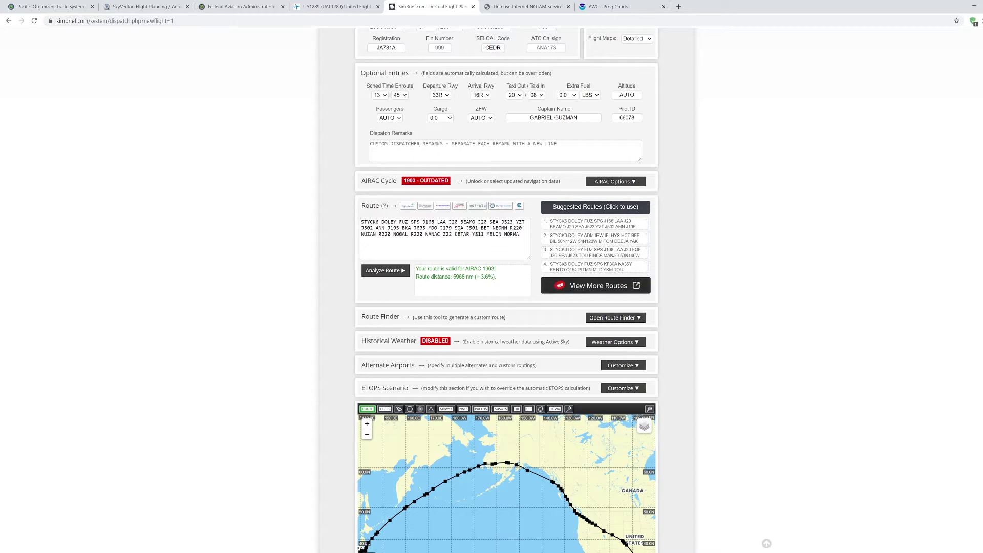
{"action": "key", "text": "ctrl+a"}
{"action": "type", "text": "STYCK7 DOLEY  FUZ  SPS J168 LAA  FQF J52 OCS TOU  SEFIX PRETY  PRETY  49N40  49N50 48N60  47N70  45E80  43E70 41E60  EMRON OTR7 ADNAP"}
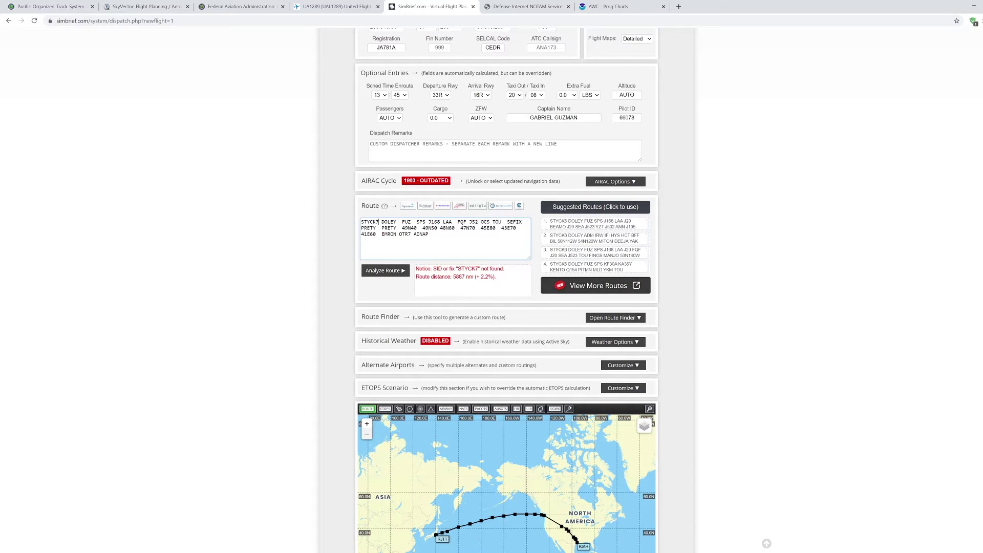
Change the route's departure procedure to STYCK6, insert MQG between OCS and TOU, and reanalyze the route.
{"action": "key", "text": "BackSpace"}
{"action": "type", "text": "6"}
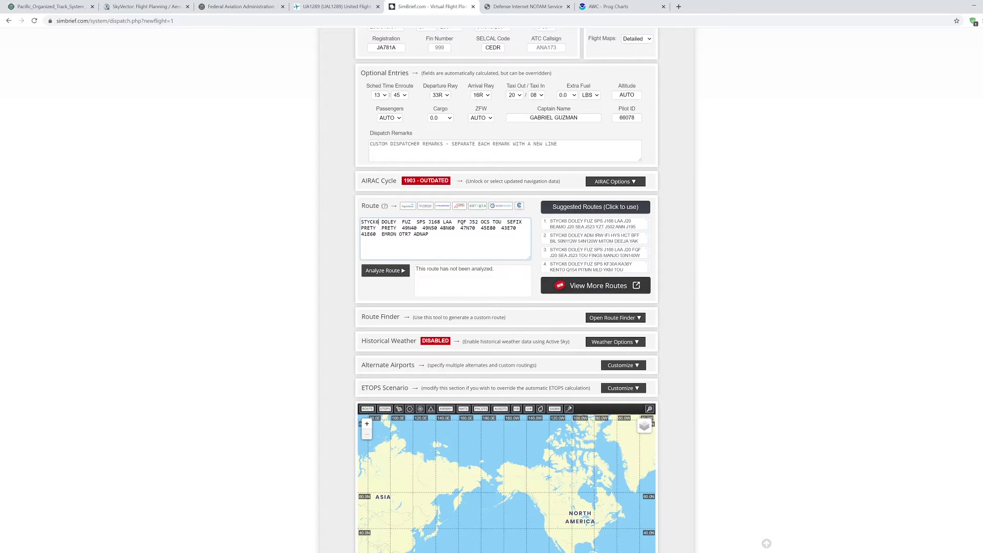
{"action": "left_click", "coordinate": [385, 271]}
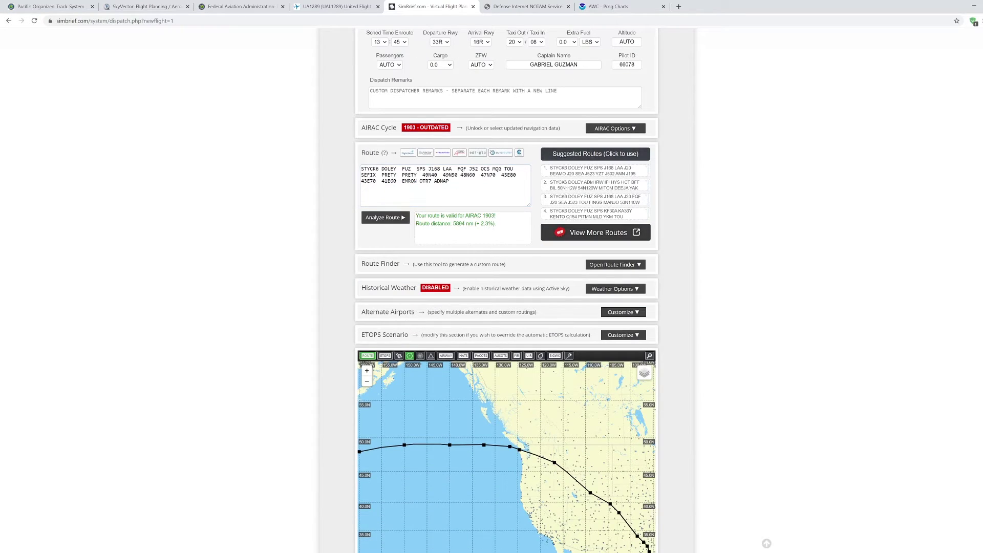
Set the ETOPS scenario to 180 minutes with KSEA as the entry airport and RJTT as the exit airport.
{"action": "left_click", "coordinate": [623, 335]}
{"action": "left_click", "coordinate": [420, 354]}
{"action": "left_click", "coordinate": [421, 395]}
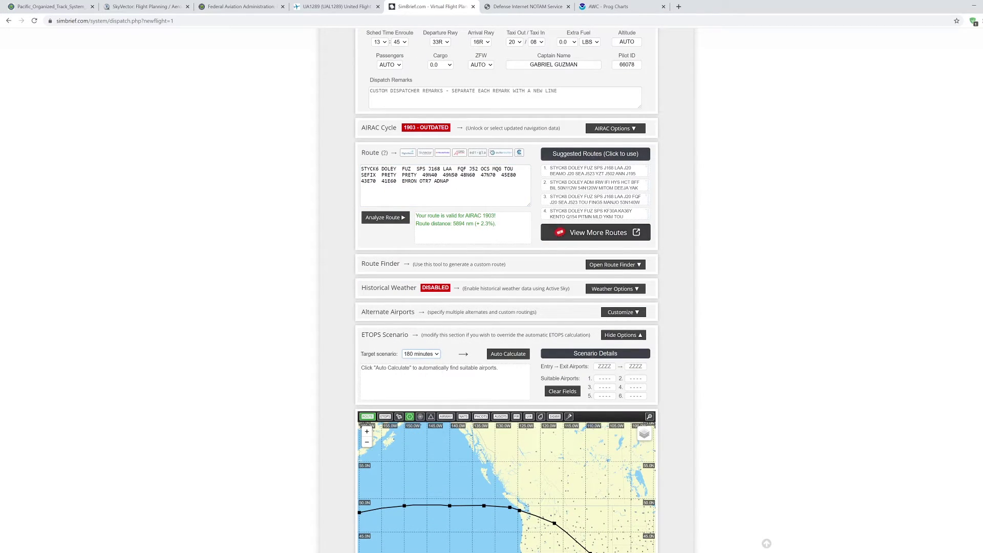
{"action": "left_click", "coordinate": [604, 366]}
{"action": "type", "text": "KSEA"}
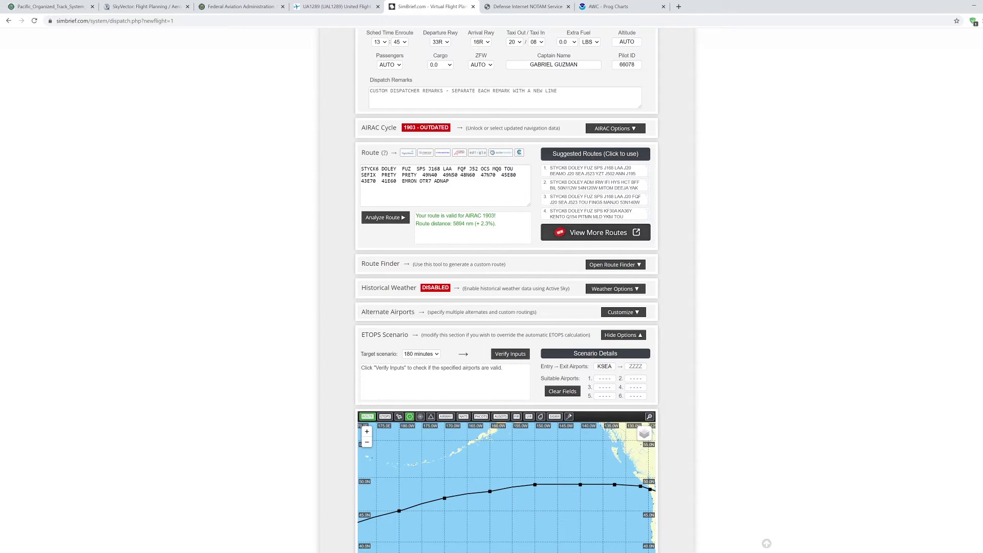
{"action": "left_click", "coordinate": [635, 367]}
{"action": "type", "text": "RJTT"}
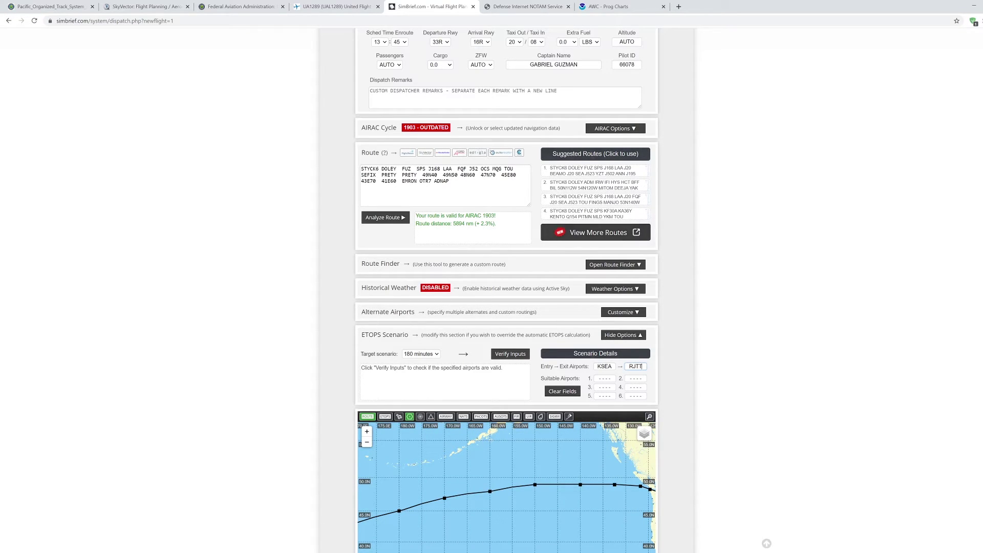
Enter PANC and UHMM as the suitable ETOPS airports and verify the scenario.
{"action": "key", "text": "Tab"}
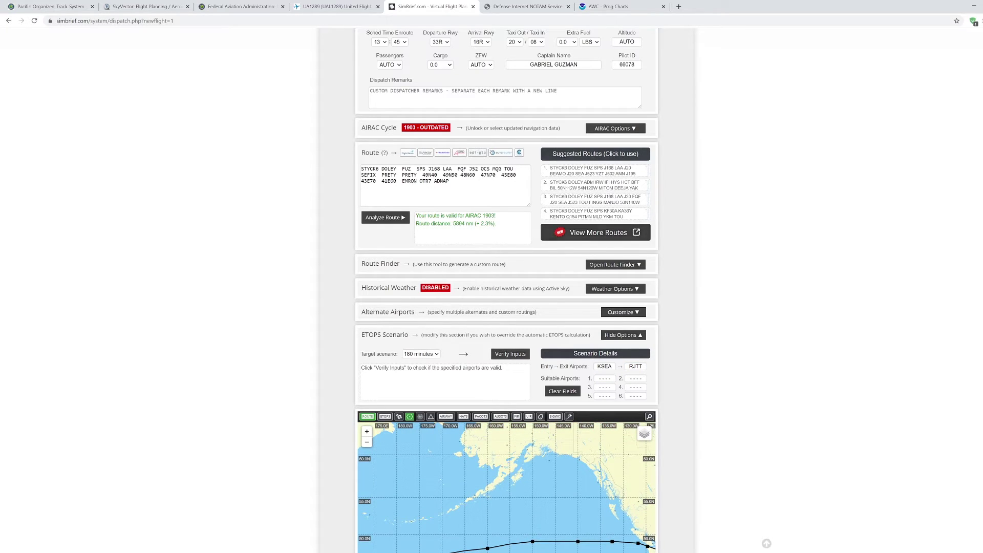
{"action": "type", "text": "PANC"}
{"action": "key", "text": "Tab"}
{"action": "type", "text": "UHMM"}
{"action": "left_click", "coordinate": [510, 353]}
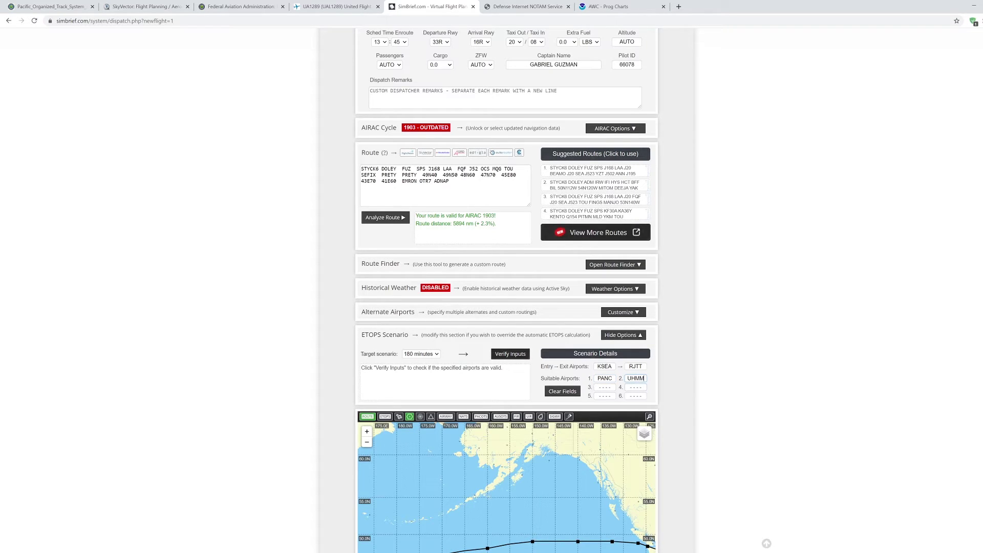
Change the second suitable ETOPS airport to UHPP and verify the scenario again.
{"action": "scroll", "coordinate": [491, 287], "scroll_direction": "down", "scroll_amount": 1}
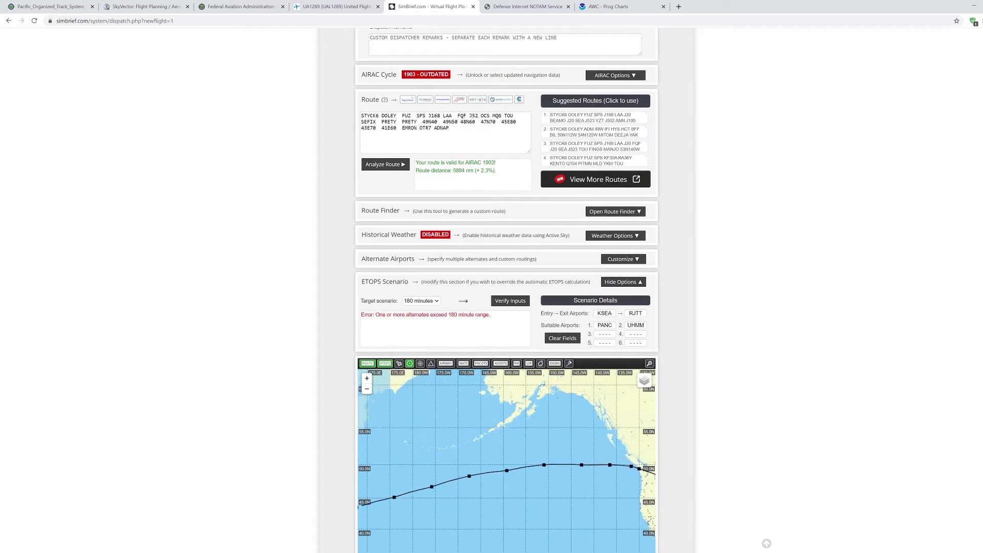
{"action": "scroll", "coordinate": [531, 416], "scroll_direction": "down", "scroll_amount": 1}
{"action": "scroll", "coordinate": [491, 435], "scroll_direction": "up", "scroll_amount": 1}
{"action": "left_click_drag", "start_coordinate": [645, 325], "coordinate": [636, 325]}
{"action": "type", "text": "PP"}
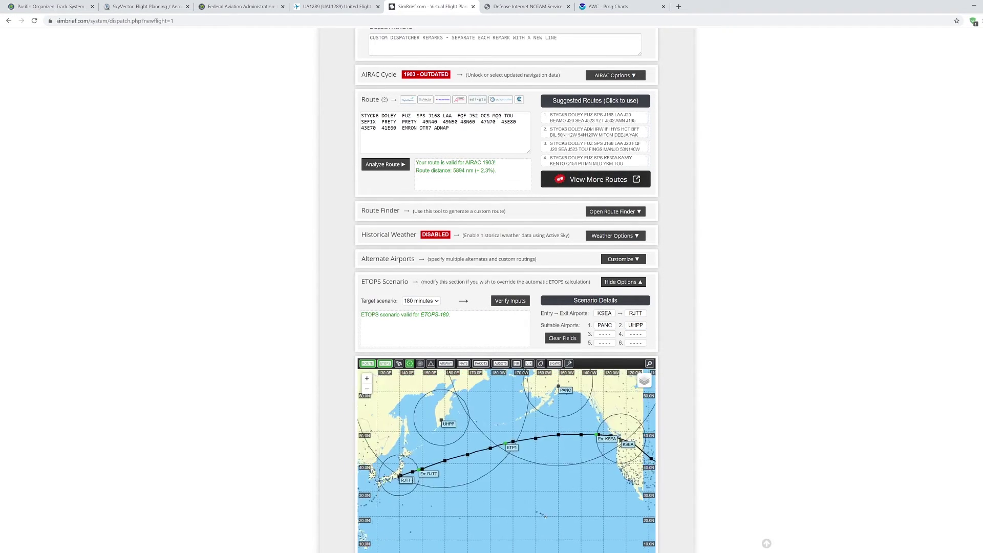
Examine the ETOPS range circles, the equal-time point and the whole KIAH–RJAA route on the map.
{"action": "scroll", "coordinate": [506, 287], "scroll_direction": "down", "scroll_amount": 2}
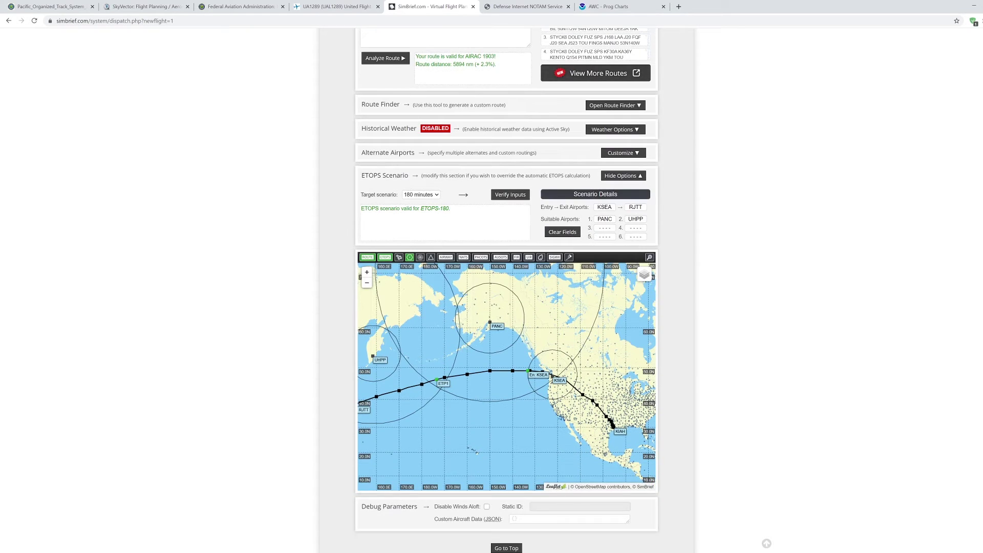
{"action": "scroll", "coordinate": [507, 287], "scroll_direction": "up", "scroll_amount": 4}
{"action": "scroll", "coordinate": [507, 286], "scroll_direction": "up", "scroll_amount": 4}
{"action": "scroll", "coordinate": [507, 286], "scroll_direction": "down", "scroll_amount": 9}
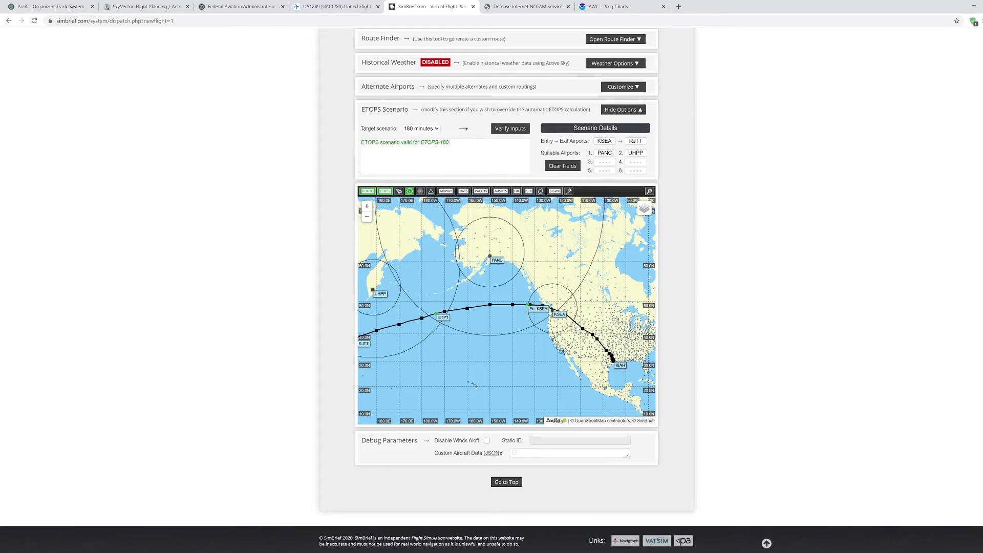
{"action": "scroll", "coordinate": [556, 360], "scroll_direction": "down", "scroll_amount": 1}
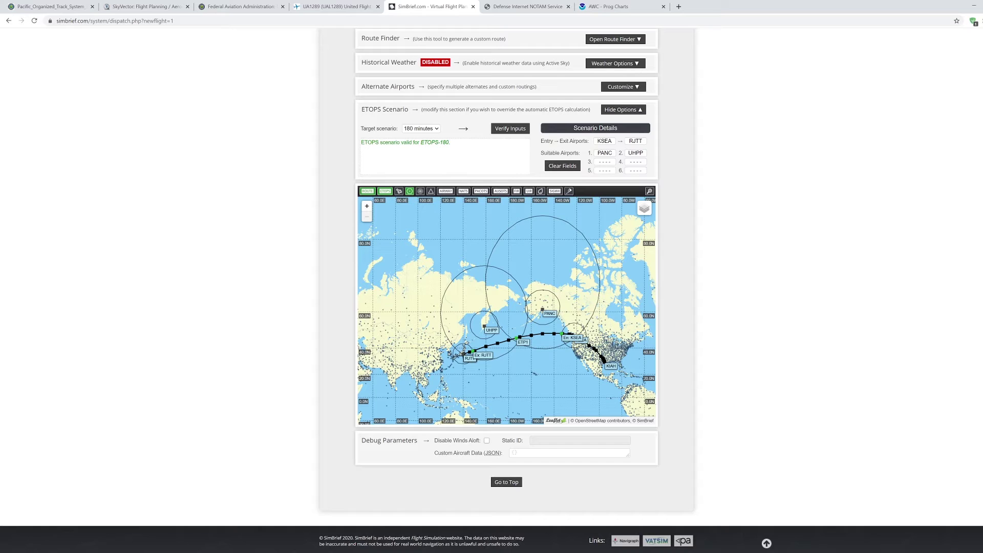
{"action": "scroll", "coordinate": [506, 287], "scroll_direction": "up", "scroll_amount": 2}
{"action": "scroll", "coordinate": [506, 286], "scroll_direction": "down", "scroll_amount": 1}
{"action": "scroll", "coordinate": [506, 286], "scroll_direction": "up", "scroll_amount": 1}
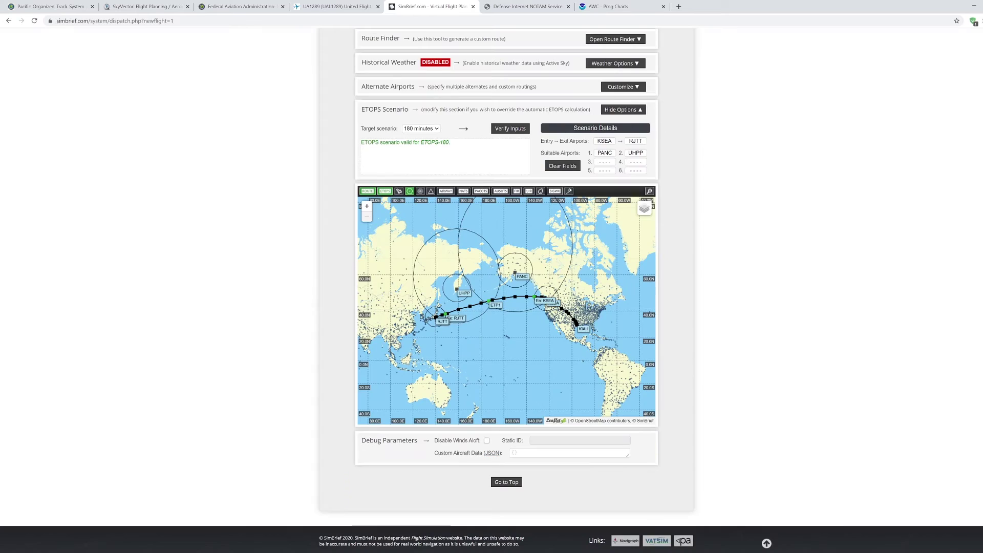
Generate the operational flight plan (OFP) for the ANA 173 flight.
{"action": "left_click", "coordinate": [506, 482]}
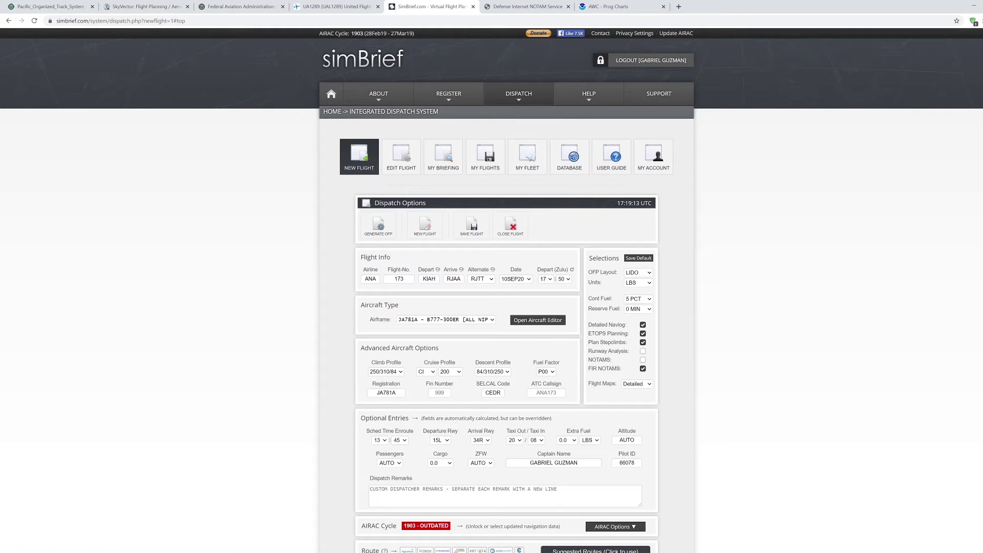
{"action": "left_click", "coordinate": [377, 225]}
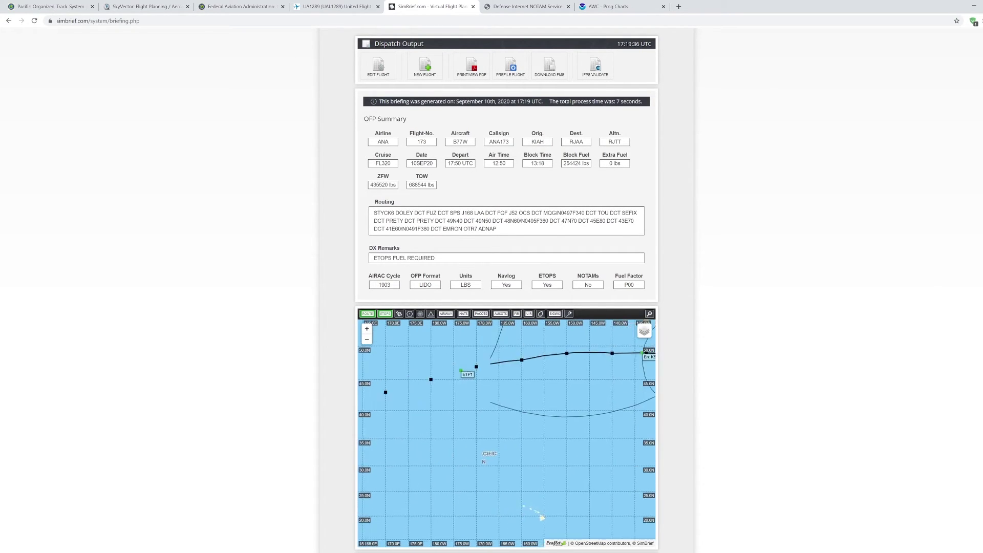
List the manual flight plan downloads and download the PMDG Flightplan file KIAHRJAA.rte.
{"action": "scroll", "coordinate": [507, 287], "scroll_direction": "down", "scroll_amount": 4}
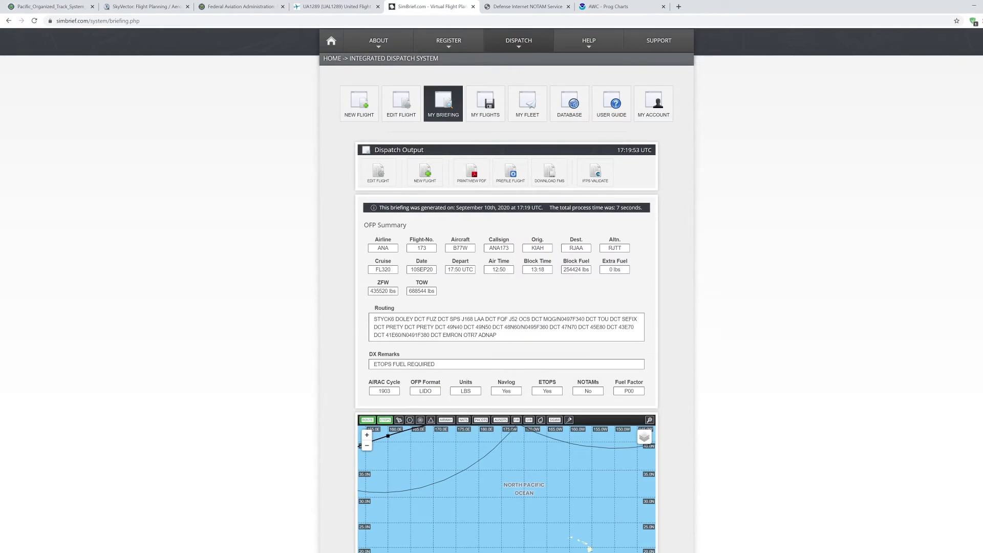
{"action": "scroll", "coordinate": [507, 286], "scroll_direction": "down", "scroll_amount": 15}
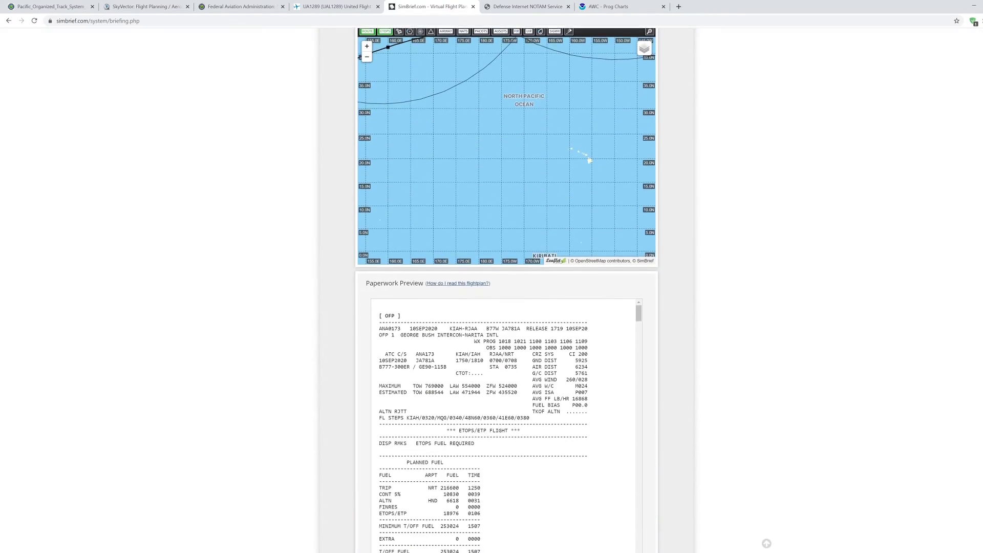
{"action": "scroll", "coordinate": [507, 287], "scroll_direction": "up", "scroll_amount": 3}
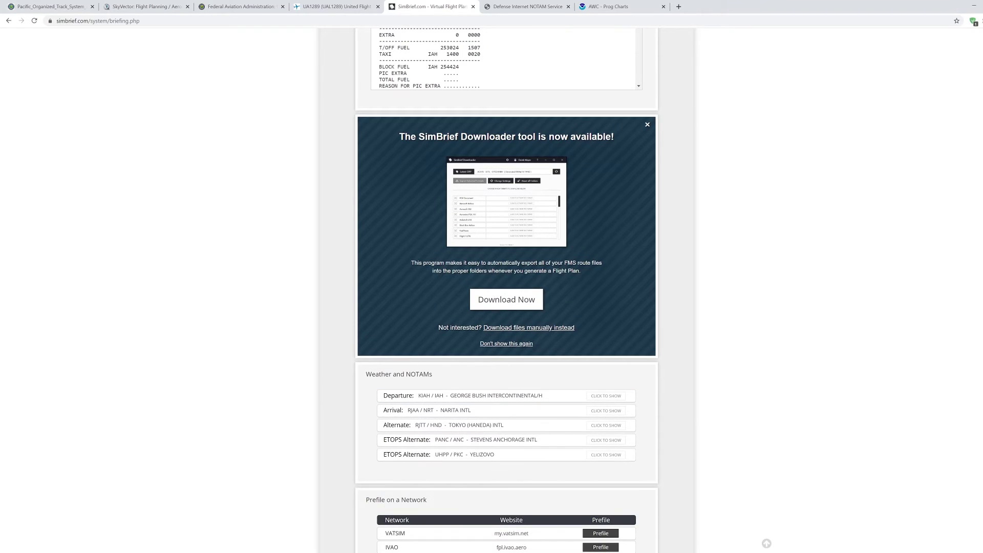
{"action": "left_click", "coordinate": [528, 327]}
{"action": "scroll", "coordinate": [512, 318], "scroll_direction": "down", "scroll_amount": 8}
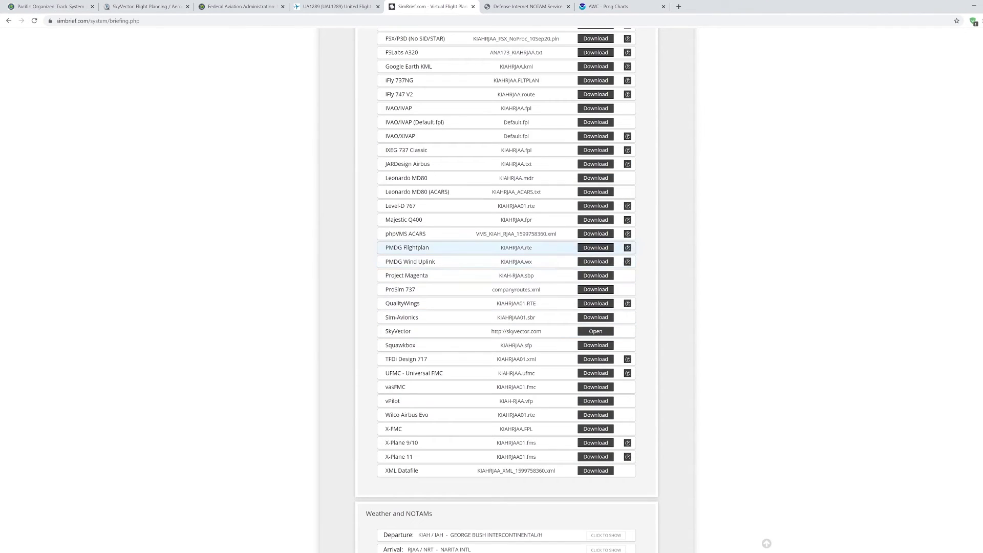
{"action": "left_click", "coordinate": [595, 248]}
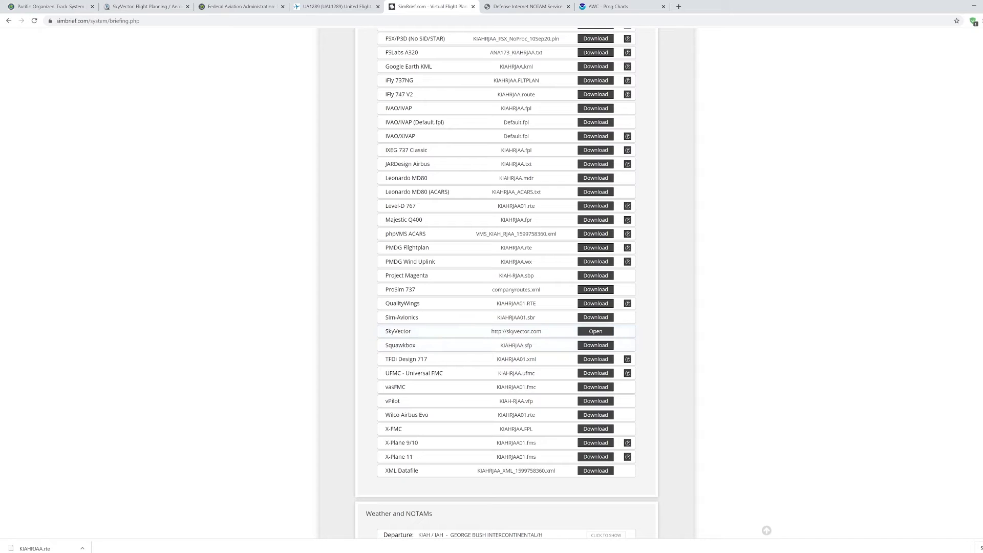
Switch to Prepar3D, bring up the enlarged CDU and open its FMC pages.
{"action": "scroll", "coordinate": [507, 283], "scroll_direction": "down", "scroll_amount": 2}
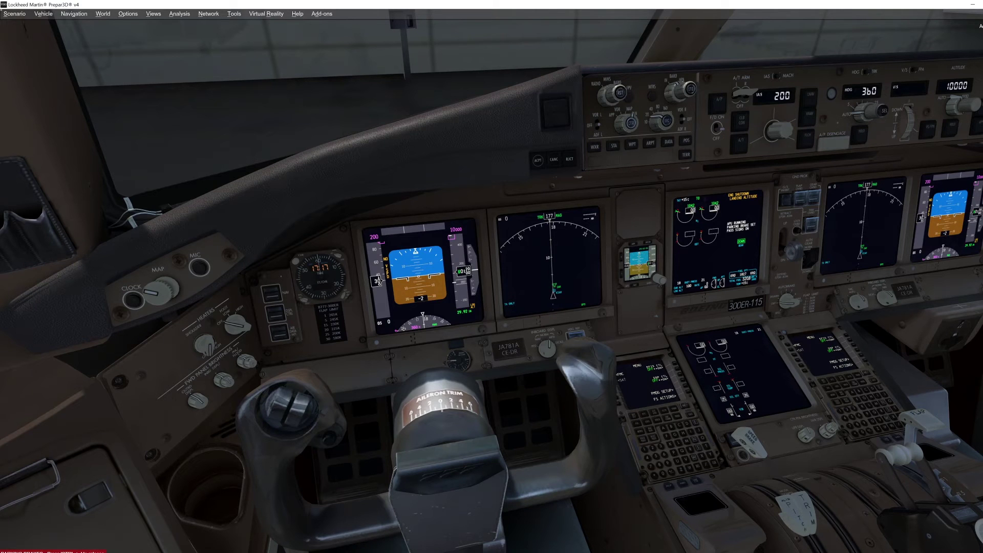
{"action": "key", "text": "shift+3"}
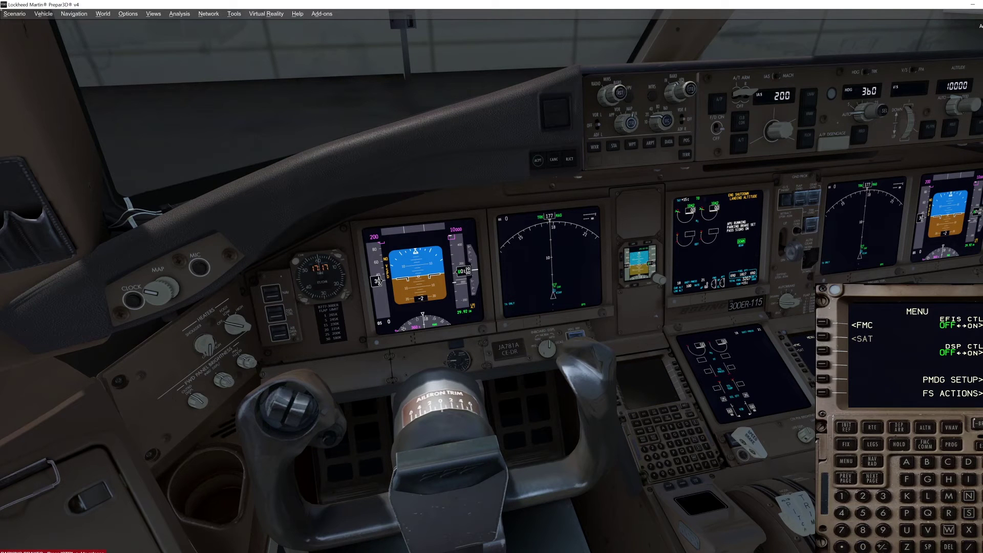
{"action": "left_click", "coordinate": [823, 323]}
Switch back to SimBrief and prefile the flight on VATSIM, going through the prefilled flight plan form.
{"action": "key", "text": "alt+Tab"}
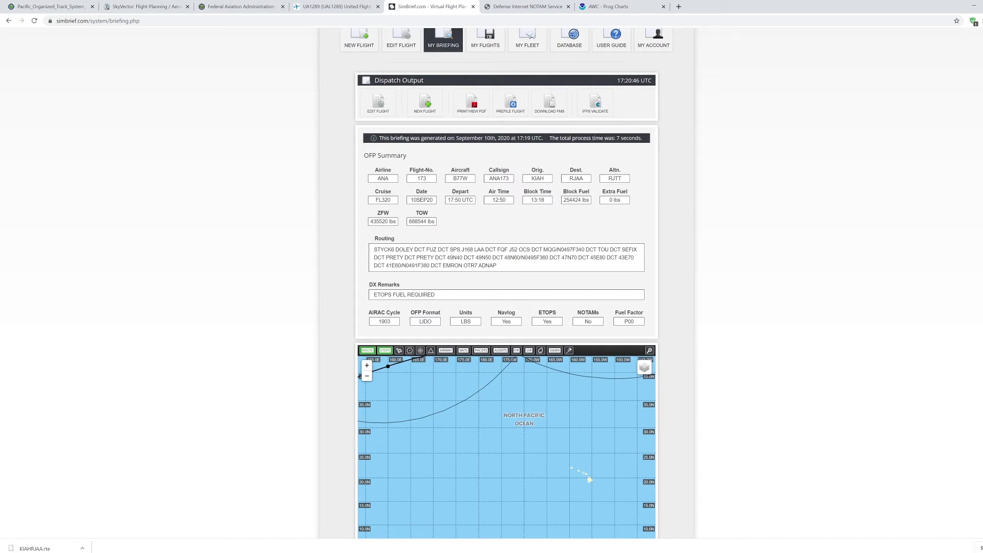
{"action": "left_click", "coordinate": [510, 102]}
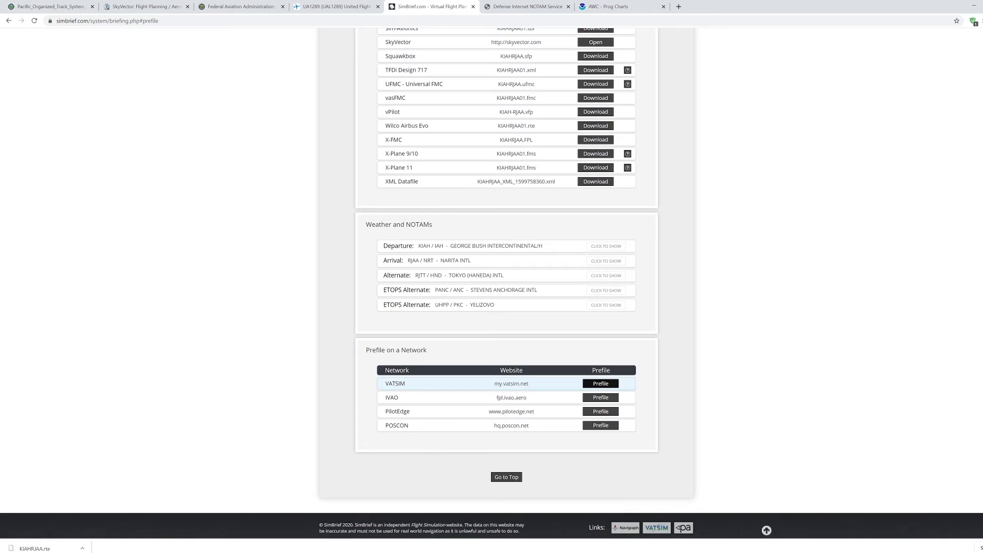
{"action": "left_click", "coordinate": [601, 384]}
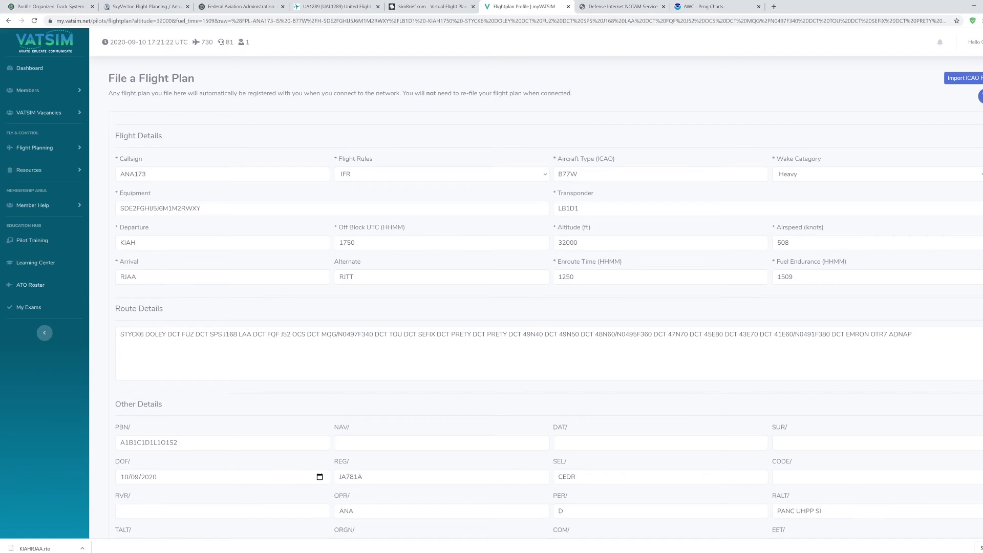
{"action": "scroll", "coordinate": [535, 281], "scroll_direction": "down", "scroll_amount": 2}
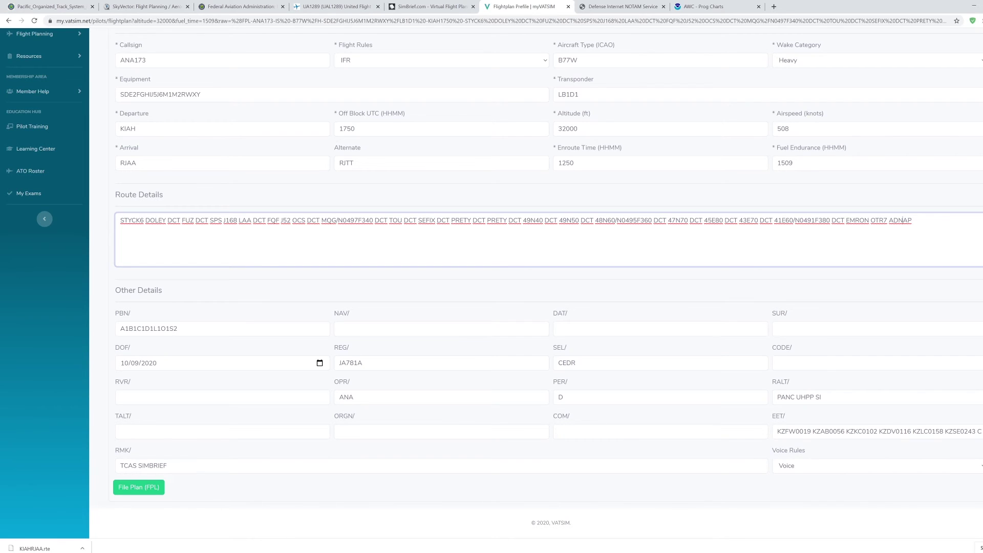
Replace the RMK/ remarks with "TCAS// CALLSIGN ALL NIPPON // ETOPS180 // STEP AS NEEDED // PACOTS TRK C".
{"action": "left_click", "coordinate": [167, 466]}
{"action": "key", "text": "ctrl+shift+Left"}
{"action": "key", "text": "ctrl+shift+Left"}
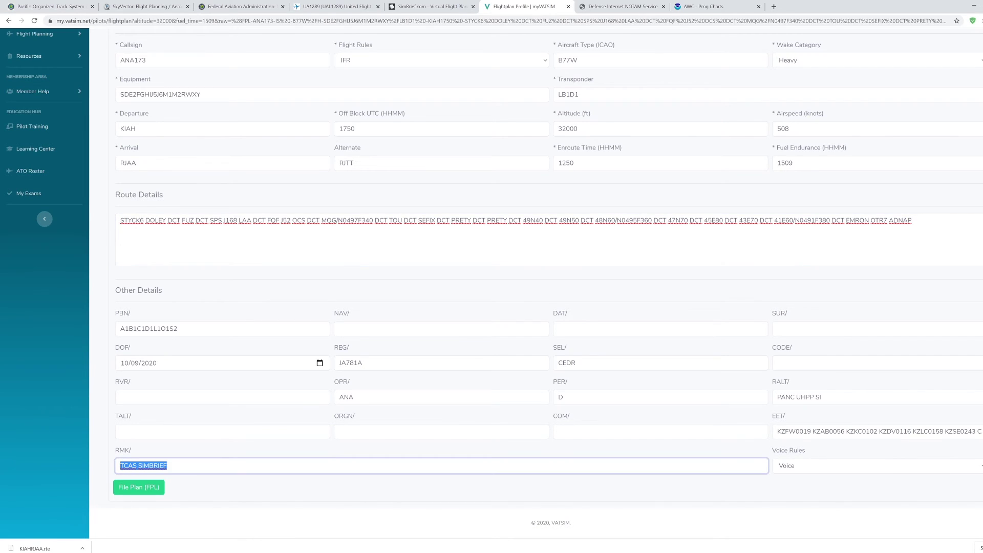
{"action": "key", "text": "BackSpace"}
{"action": "type", "text": "TCAS// CALLSIGN ALL NIPPON // ETOPS180"}
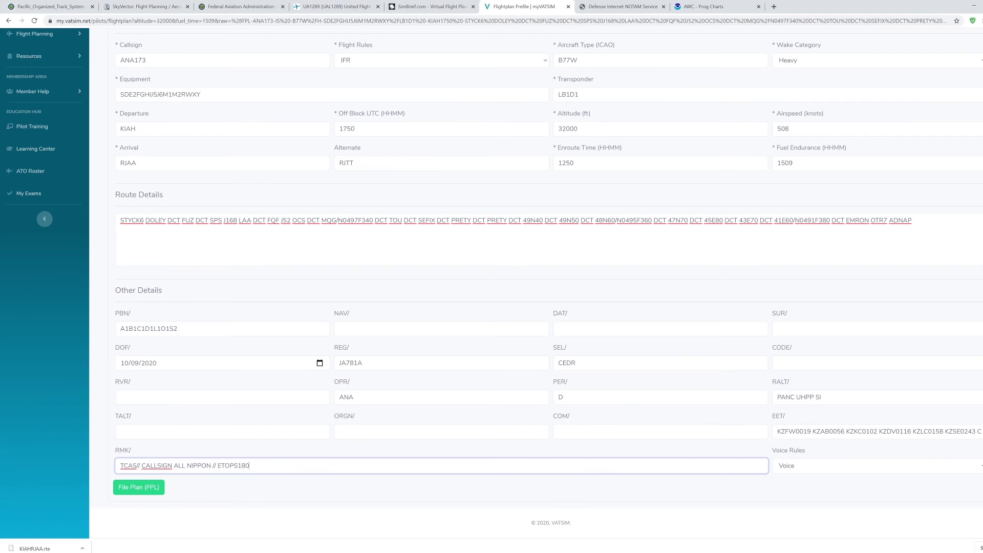
{"action": "type", "text": " // STEP AS NEEDED // PACOTS TRK C"}
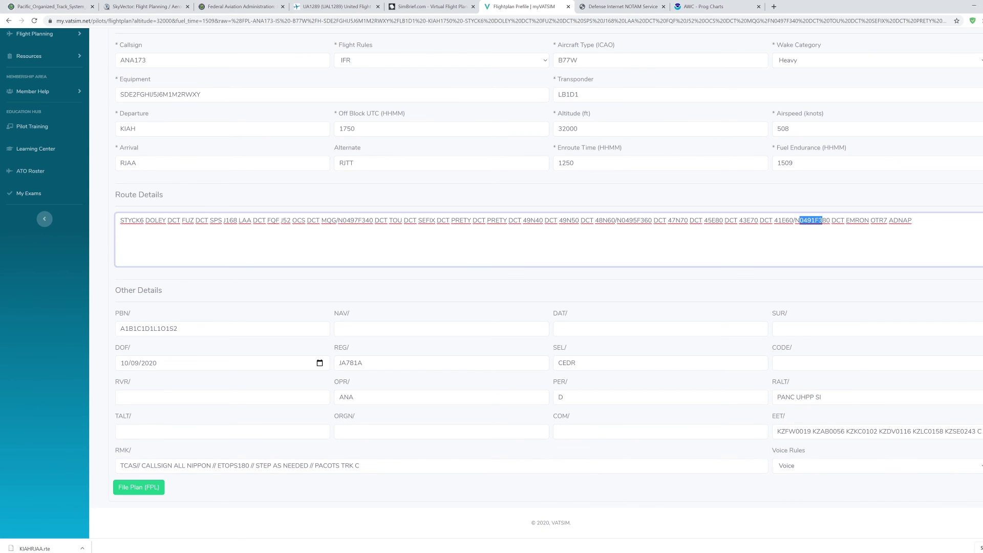
Switch to Prepar3D and look over the CDU and the cockpit view.
{"action": "mouse_move", "coordinate": [190, 551]}
{"action": "left_click", "coordinate": [191, 527]}
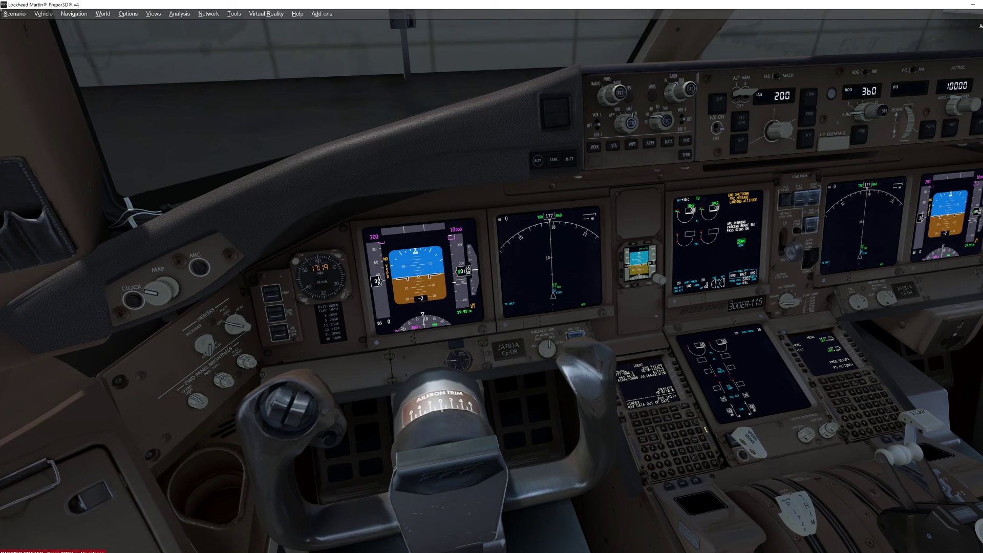
{"action": "key", "text": "shift+3"}
{"action": "key", "text": "shift+3"}
{"action": "key", "text": "s"}
{"action": "key", "text": "shift+s"}
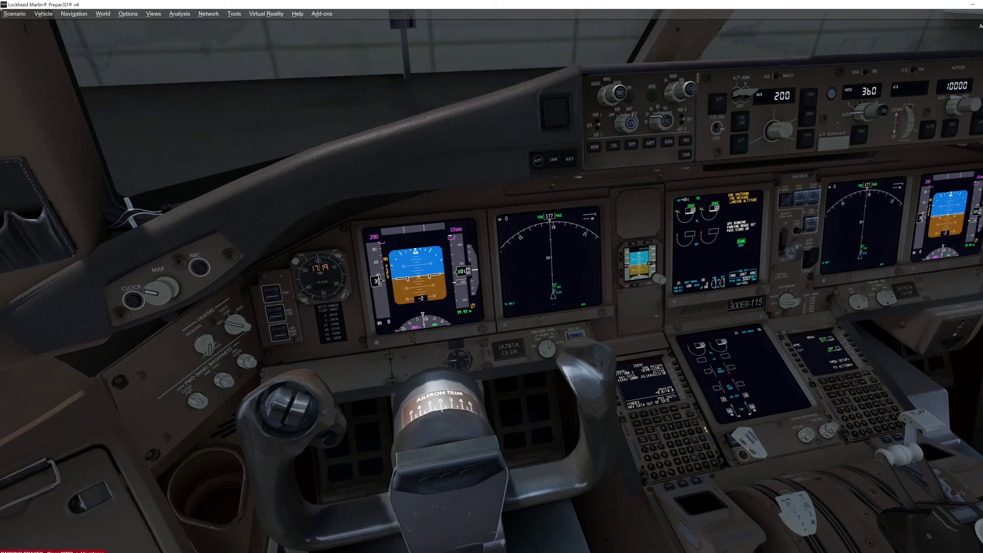